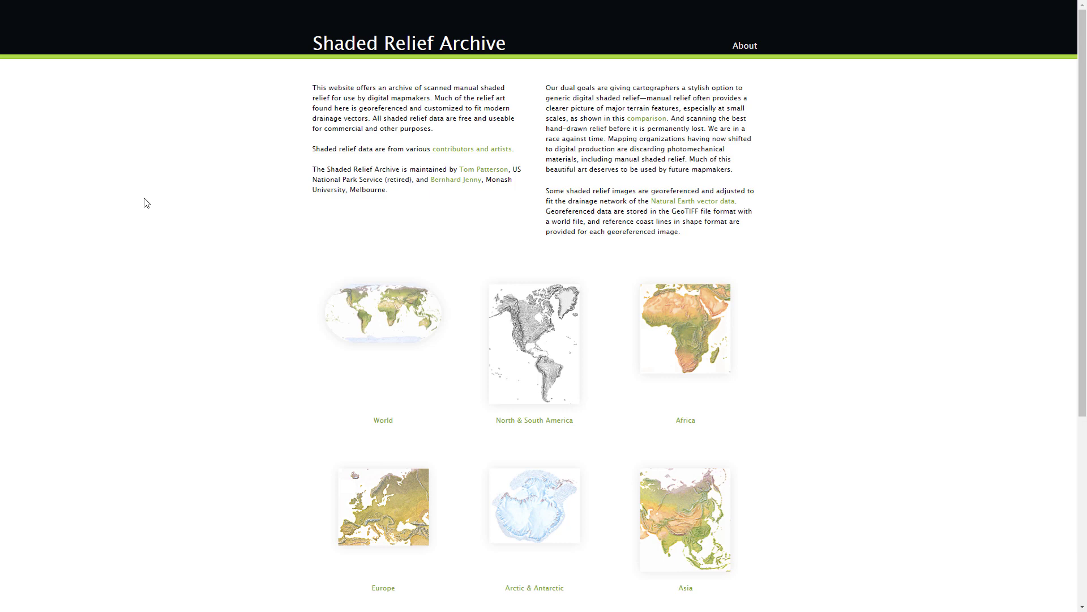
Open the U.S. National Parks relief collection at the bottom of the Shaded Relief Archive homepage
scroll(146, 221, "down", 2)
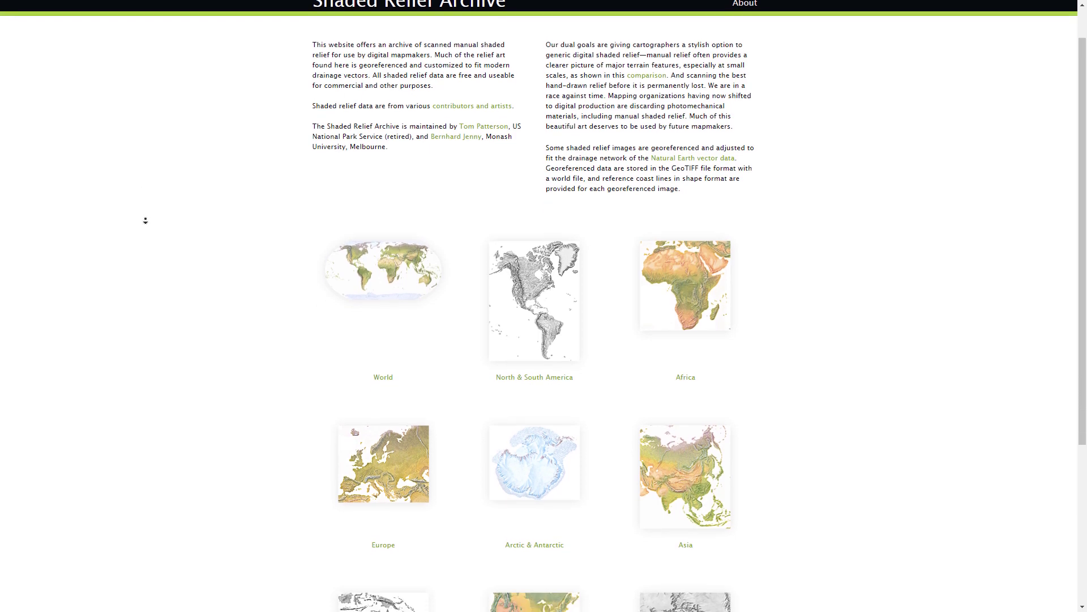
scroll(146, 222, "down", 3)
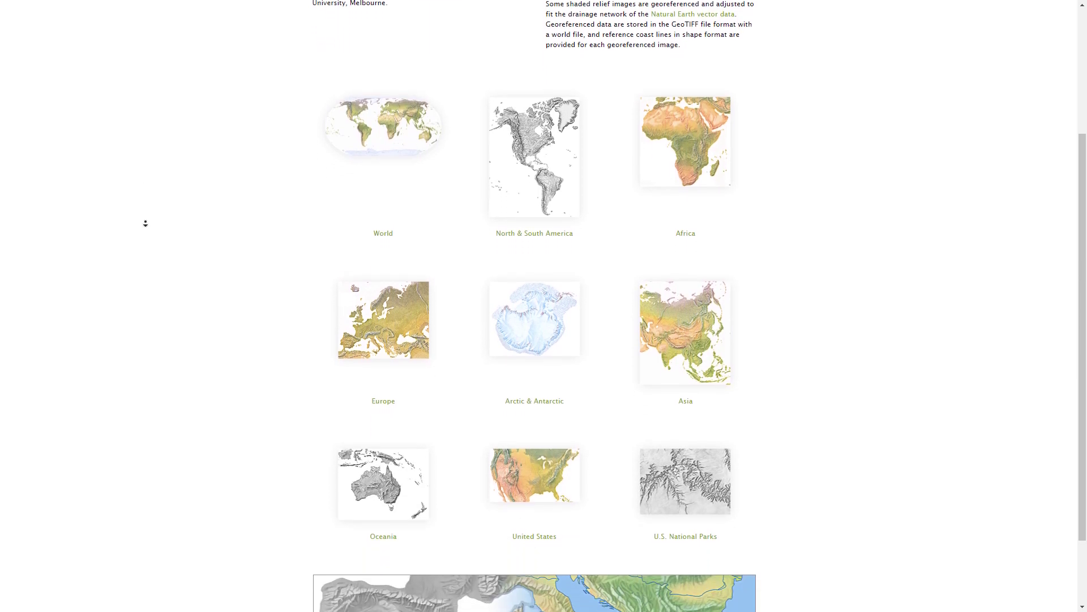
scroll(146, 223, "down", 1)
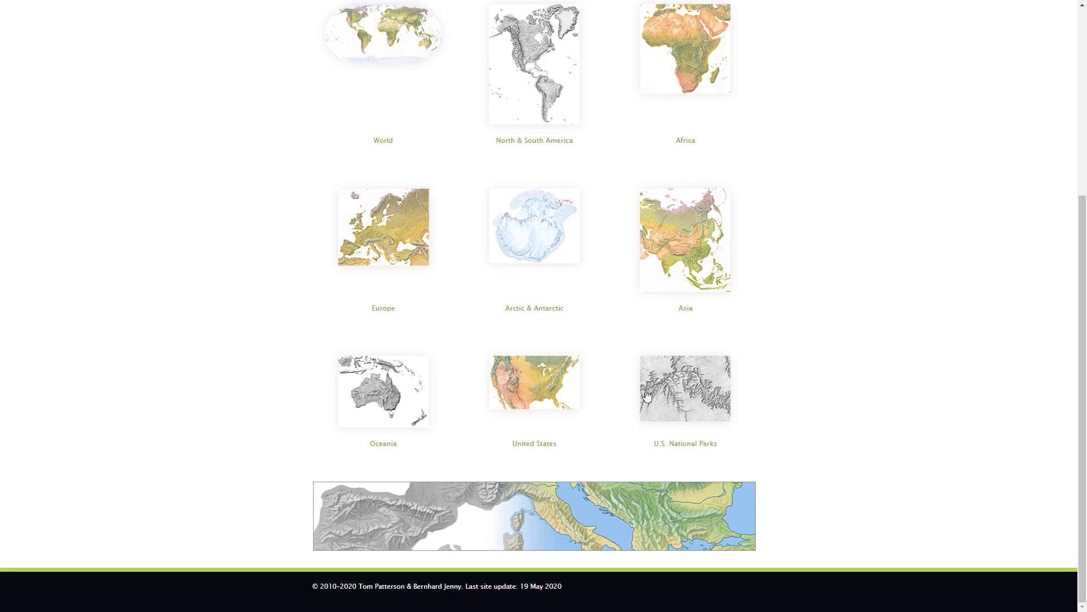
left_click(672, 397)
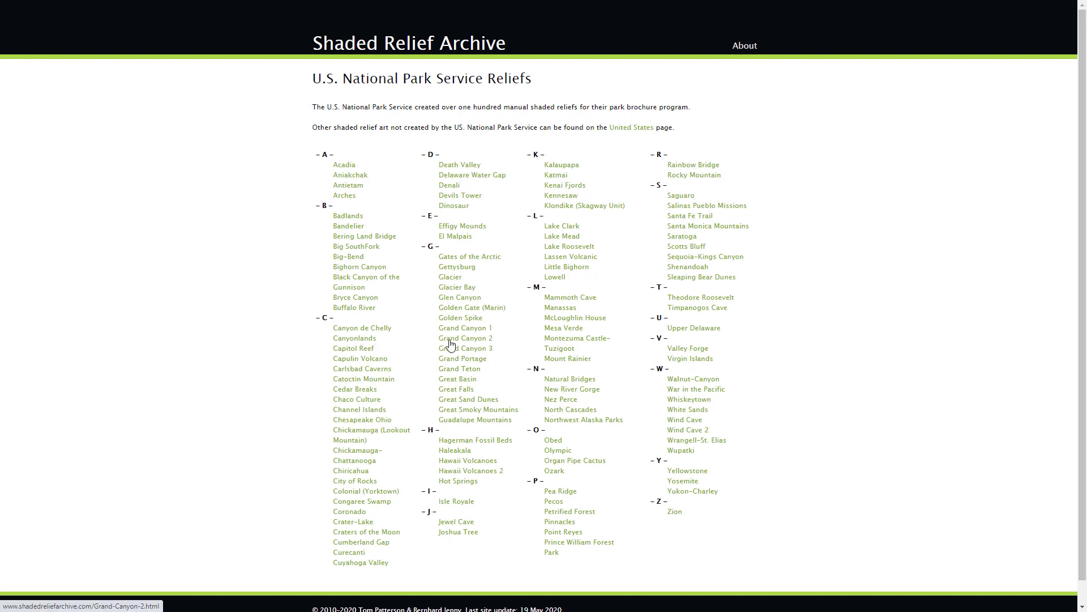
Open the Grand Teton relief, note Georeferencing: None, and download Grand-Teton.zip
left_click(450, 371)
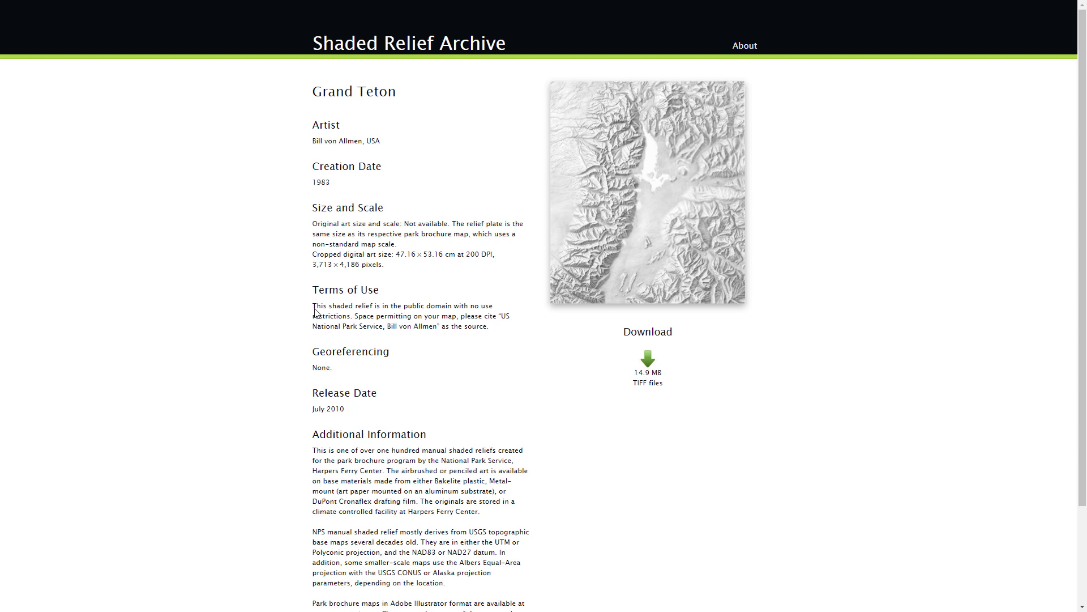
left_click_drag(326, 366, 316, 354)
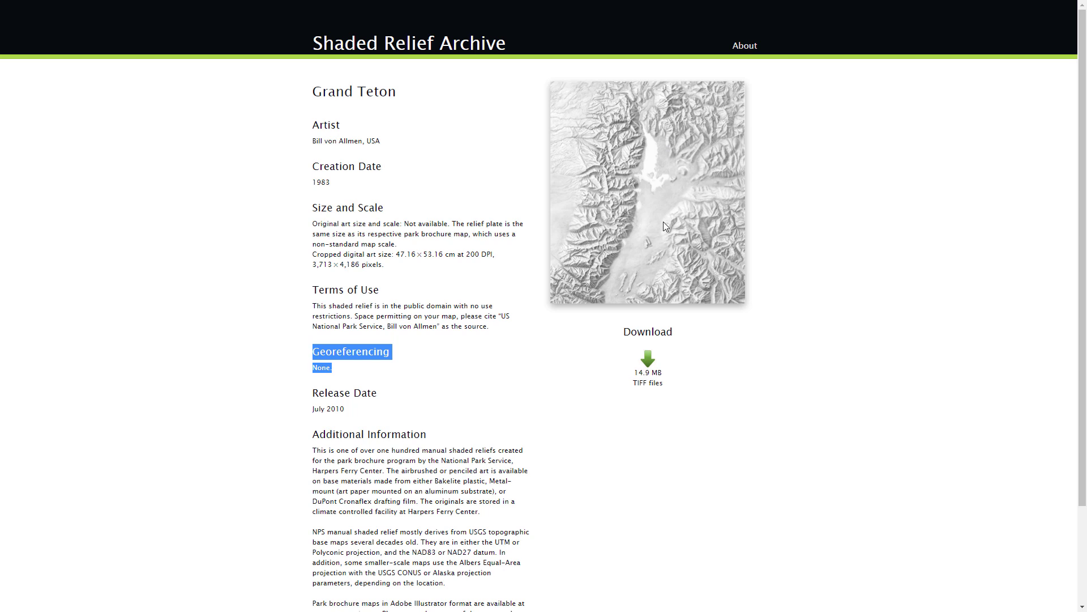
left_click(649, 360)
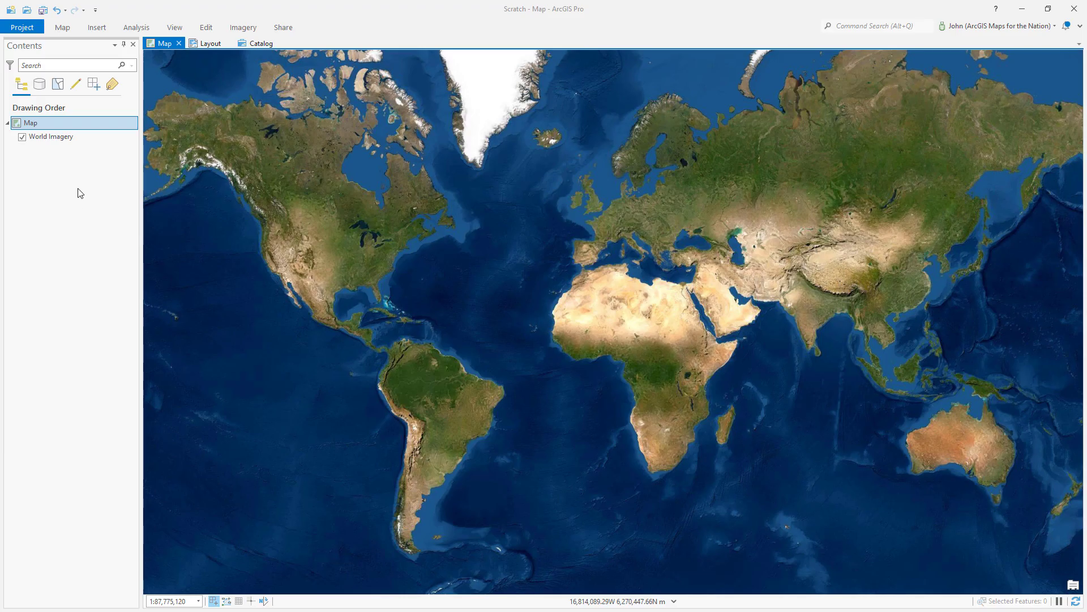
left_click(80, 193)
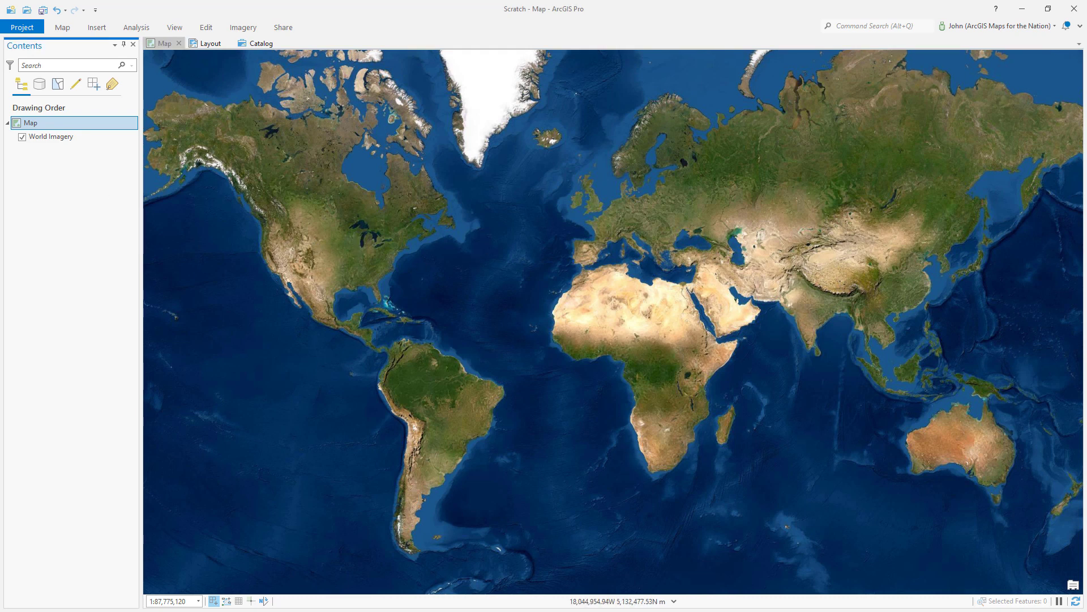
Drag grte-von-allmen.tif from File Explorer above World Imagery and zoom to that layer
key("alt+Tab")
left_click_drag(267, 312, 80, 140)
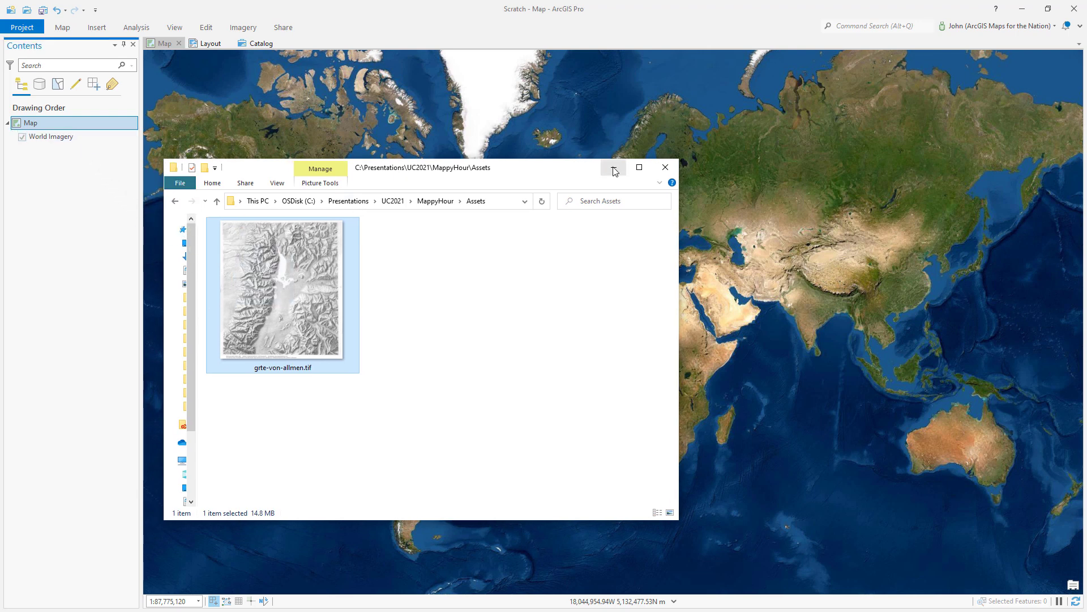
left_click(613, 168)
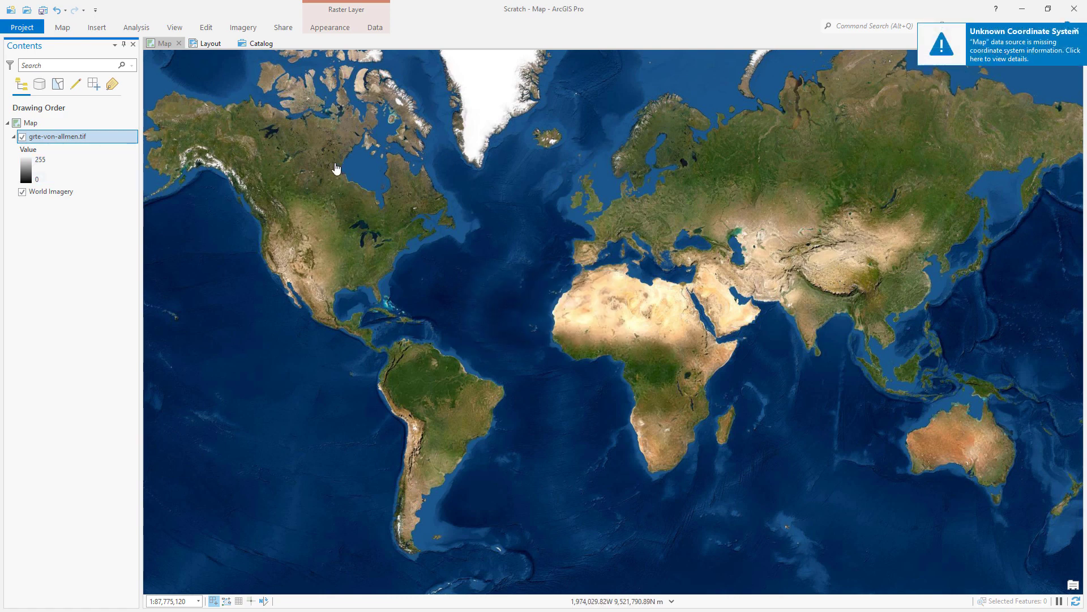
right_click(104, 135)
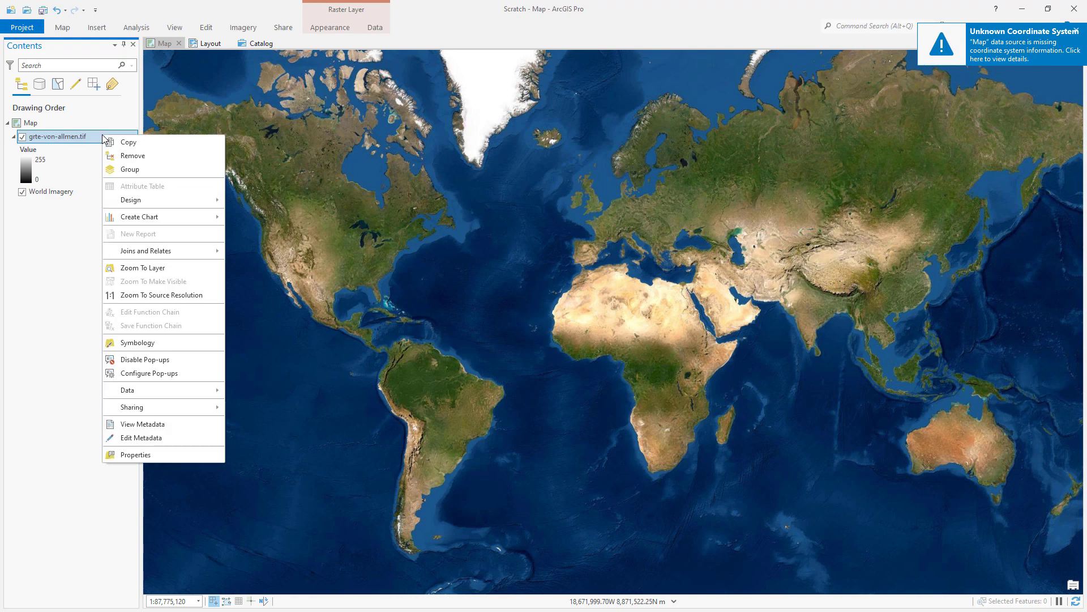
left_click(85, 271)
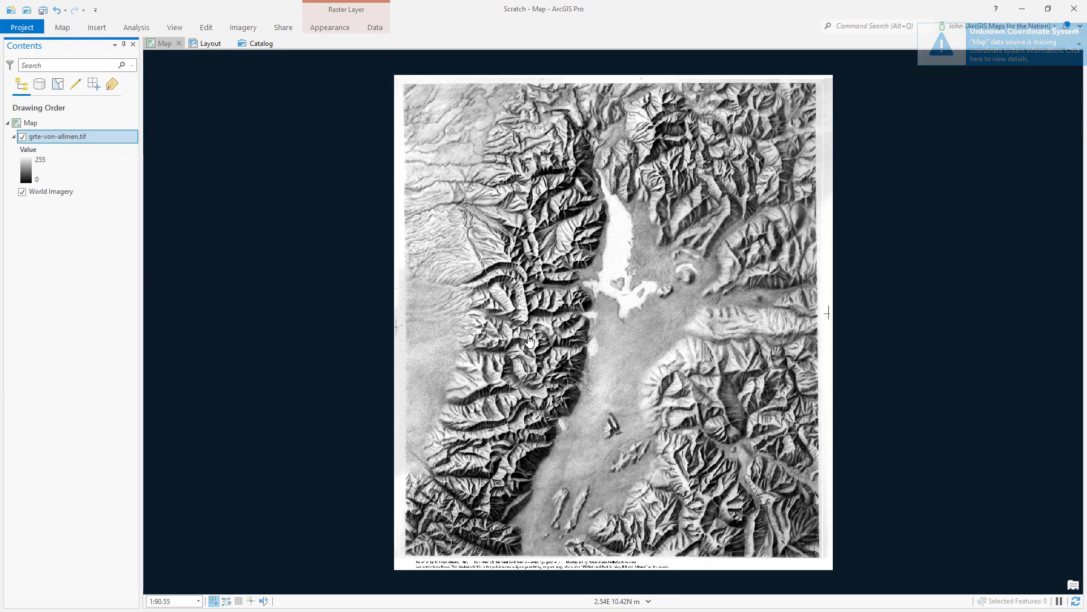
scroll(617, 336, "down", 2)
scroll(617, 336, "down", 4)
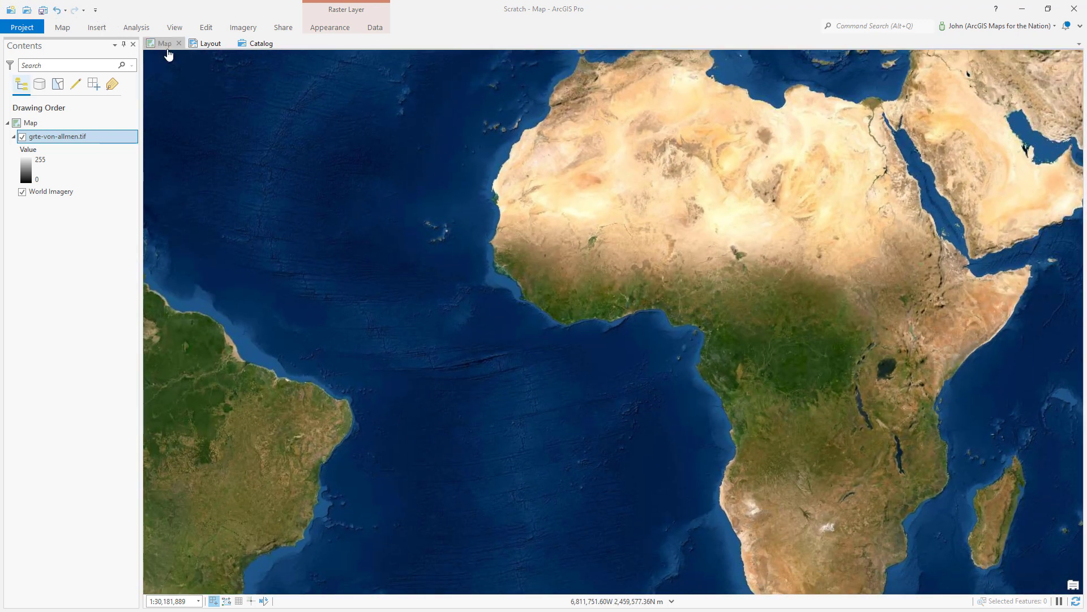
Start georeferencing from the Imagery tab, pin the Georeference ribbon, and zoom to the relief
left_click(242, 27)
left_click(74, 50)
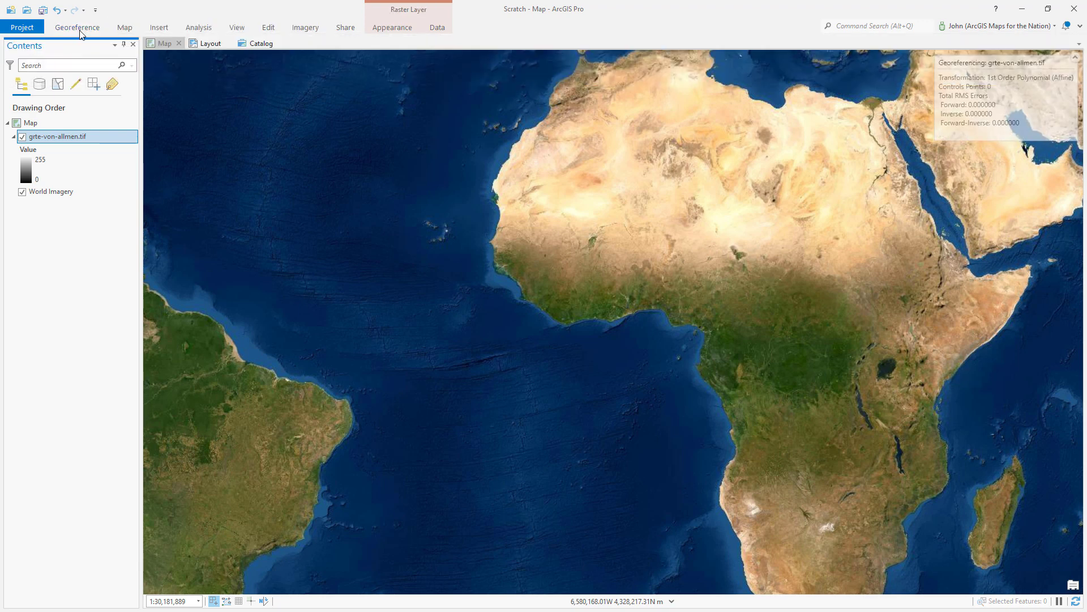
double_click(79, 29)
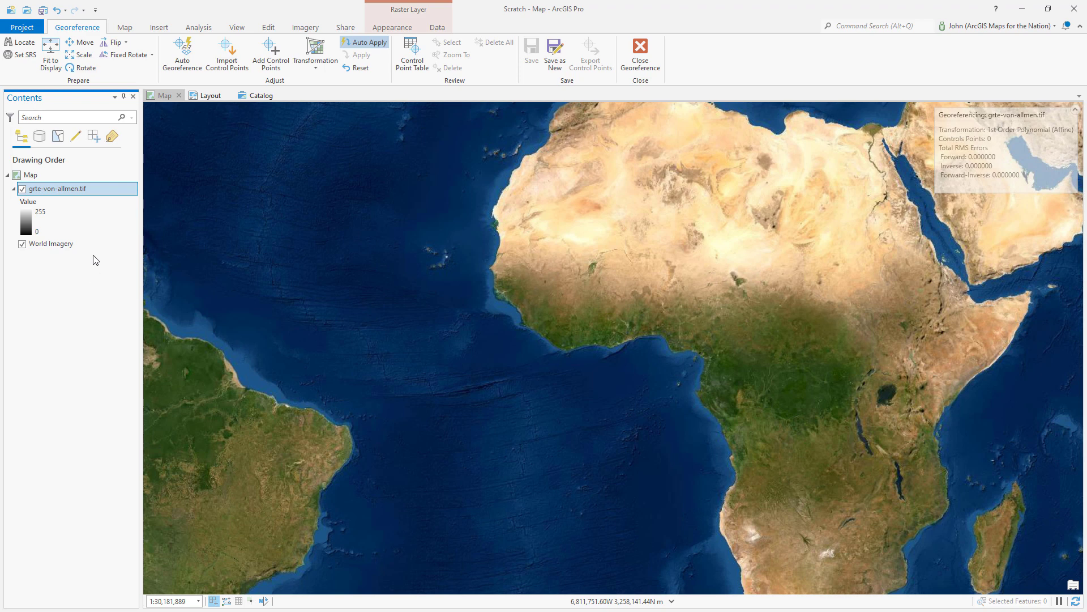
right_click(103, 191)
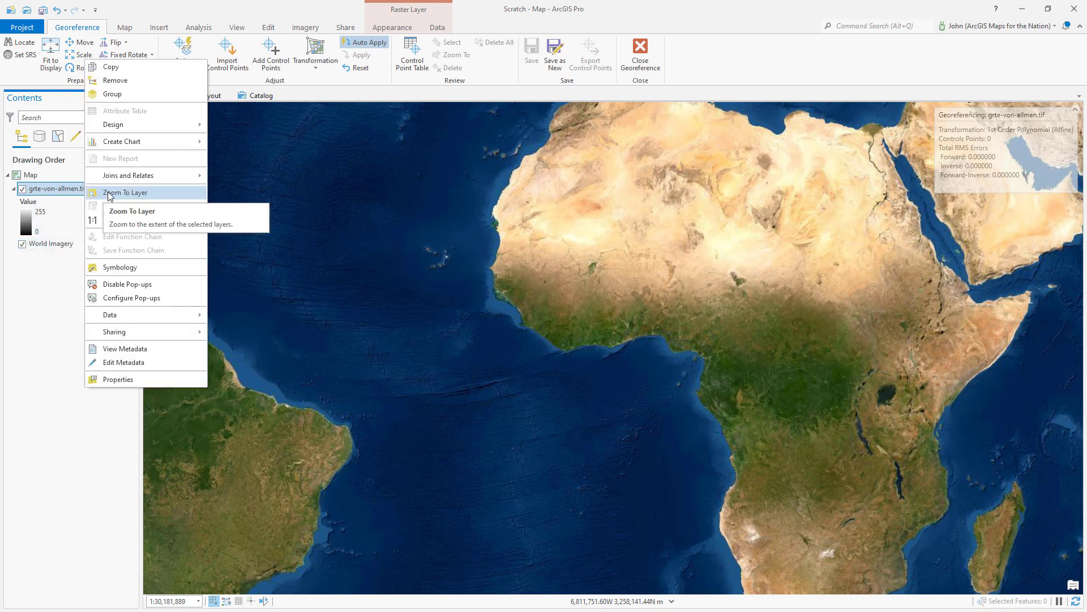
left_click(105, 194)
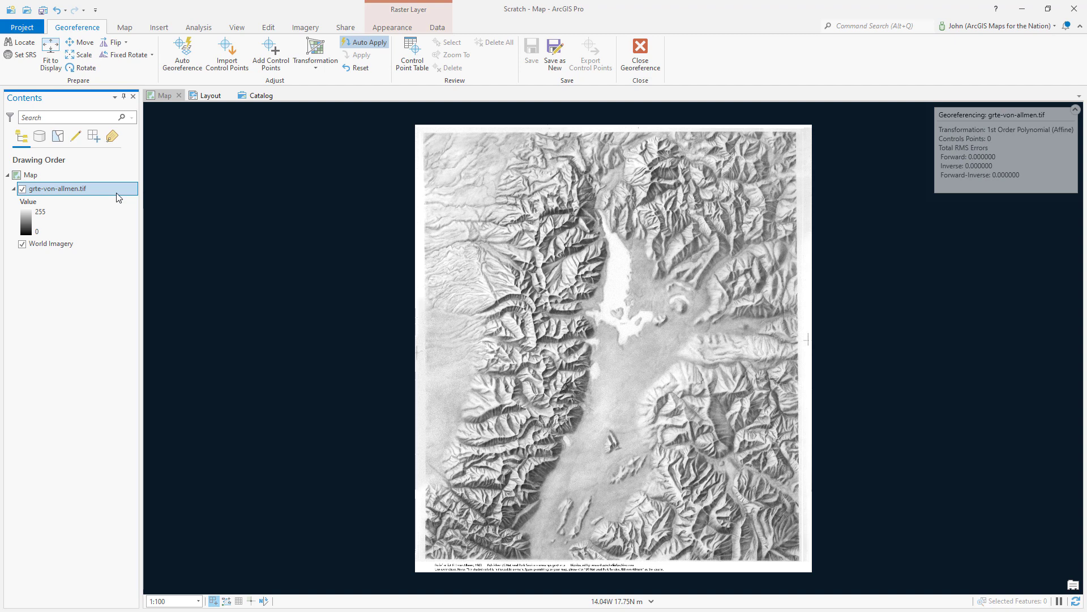
Place a first control point linking a relief feature to its spot on World Imagery
left_click(274, 50)
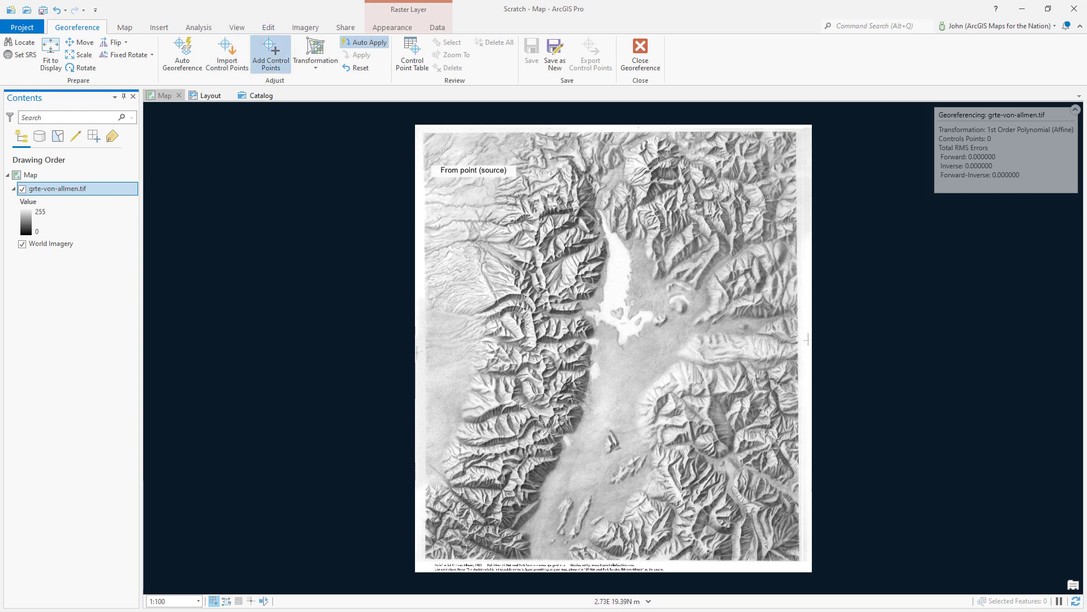
scroll(619, 207, "up", 1)
scroll(619, 208, "up", 5)
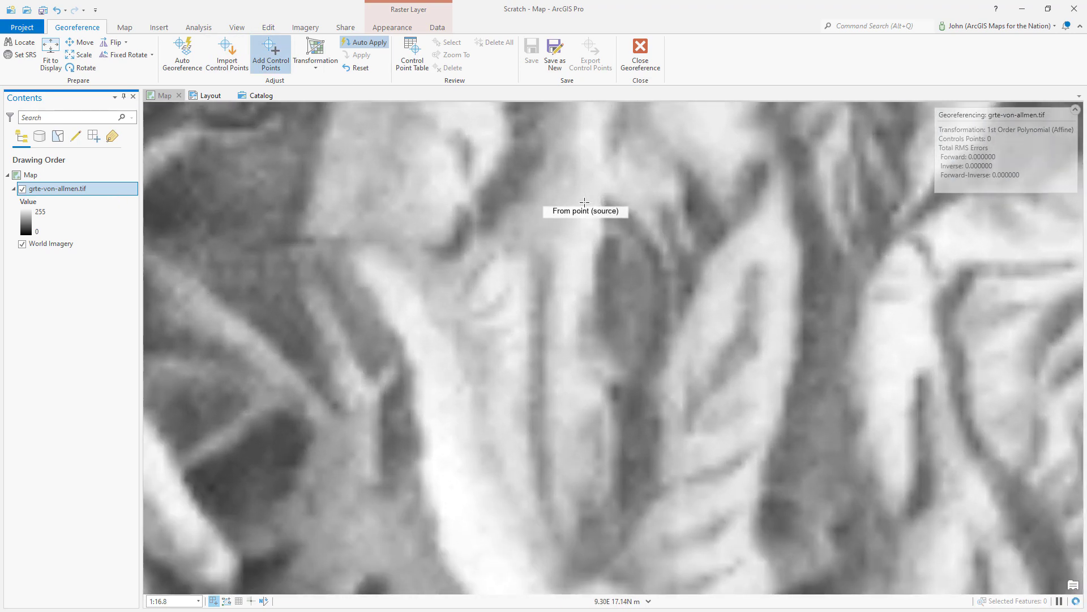
left_click(367, 253)
scroll(368, 252, "down", 10)
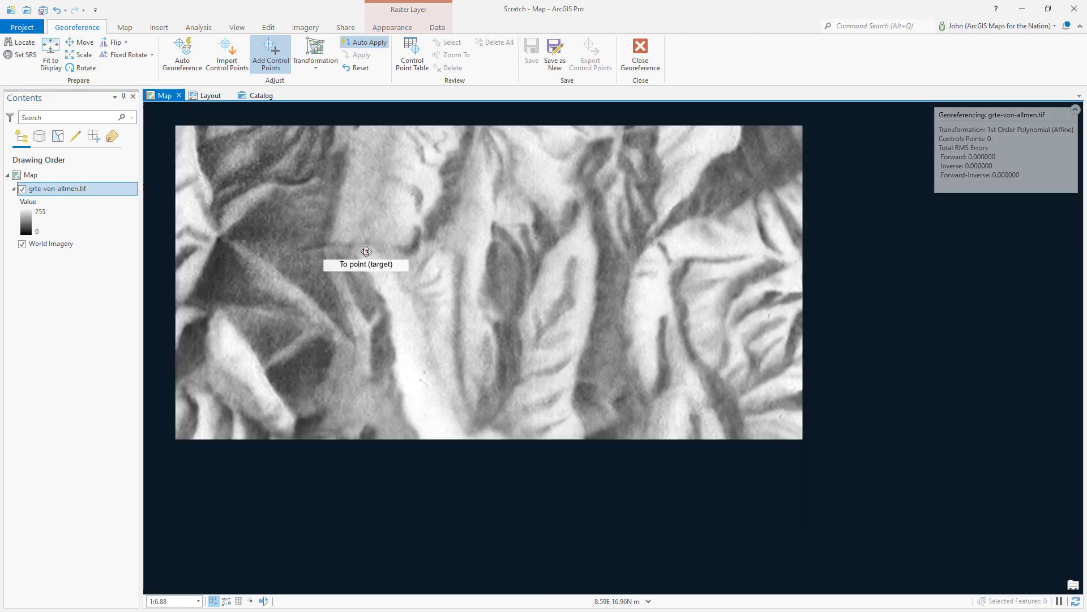
scroll(483, 286, "down", 6)
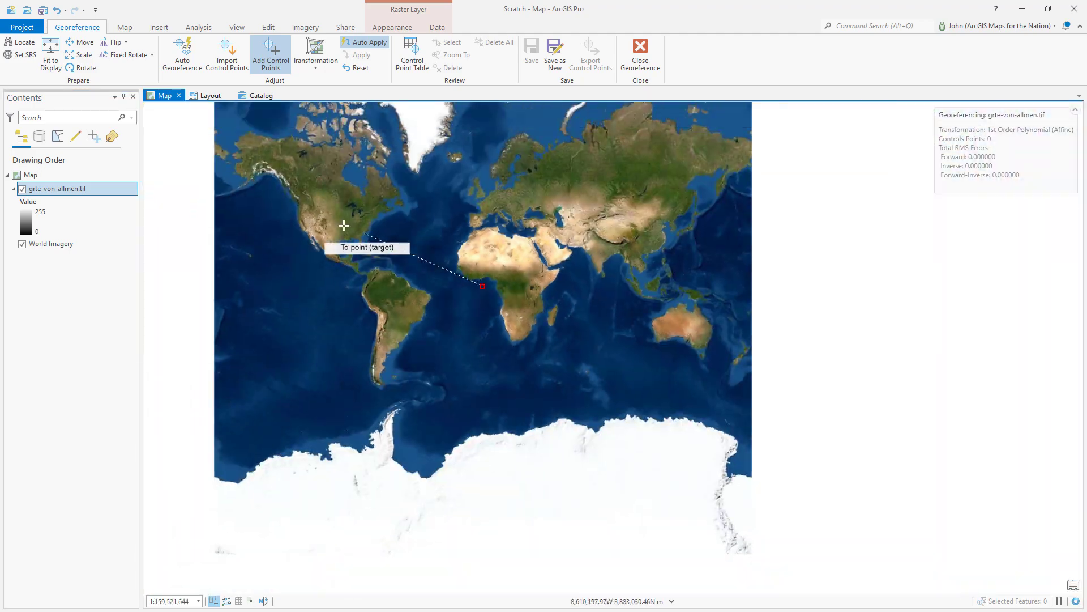
scroll(332, 207, "up", 5)
scroll(232, 150, "up", 4)
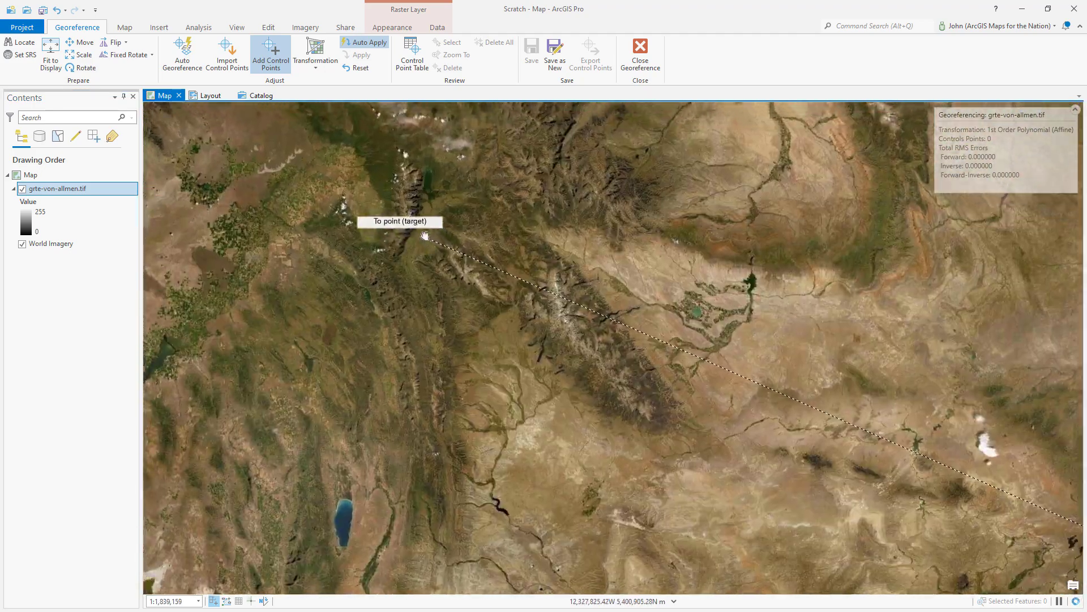
scroll(396, 156, "up", 4)
scroll(397, 155, "up", 4)
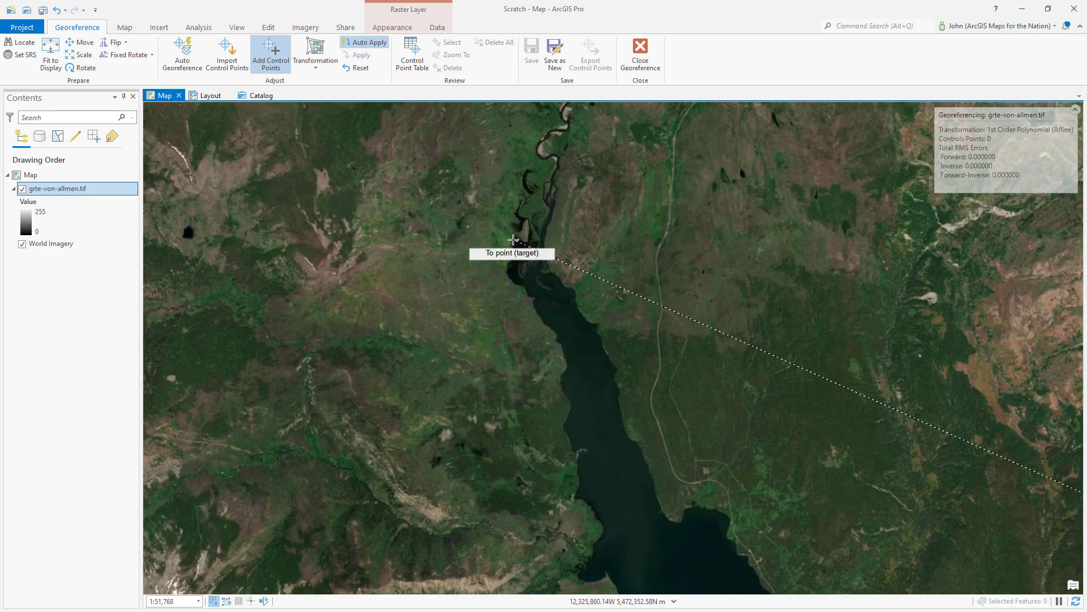
left_click(512, 242)
Zoom back to the relief and add a second source-to-target control point
right_click(113, 193)
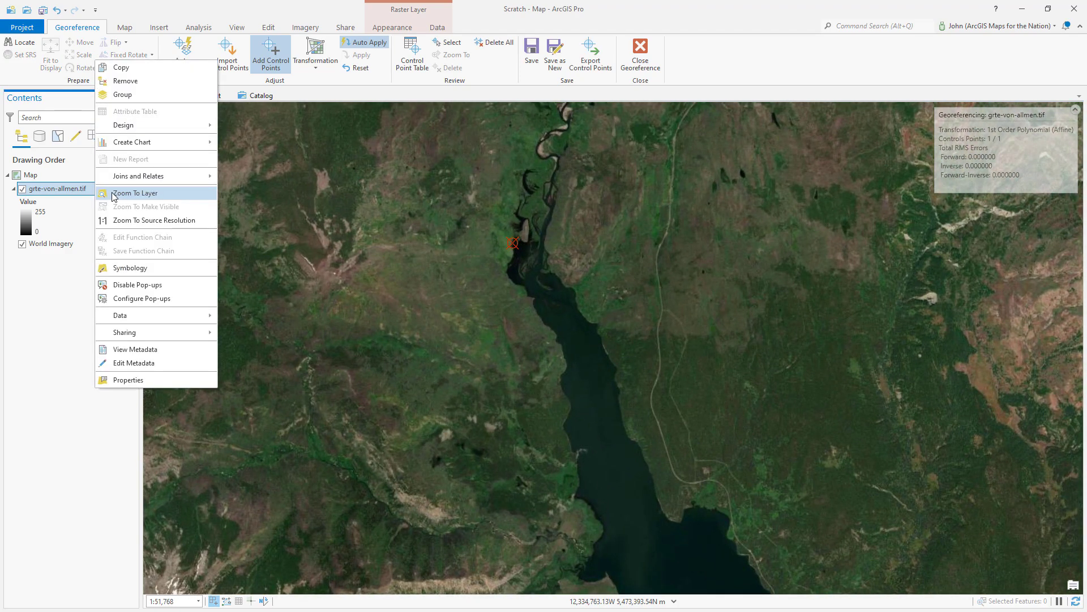
left_click(125, 194)
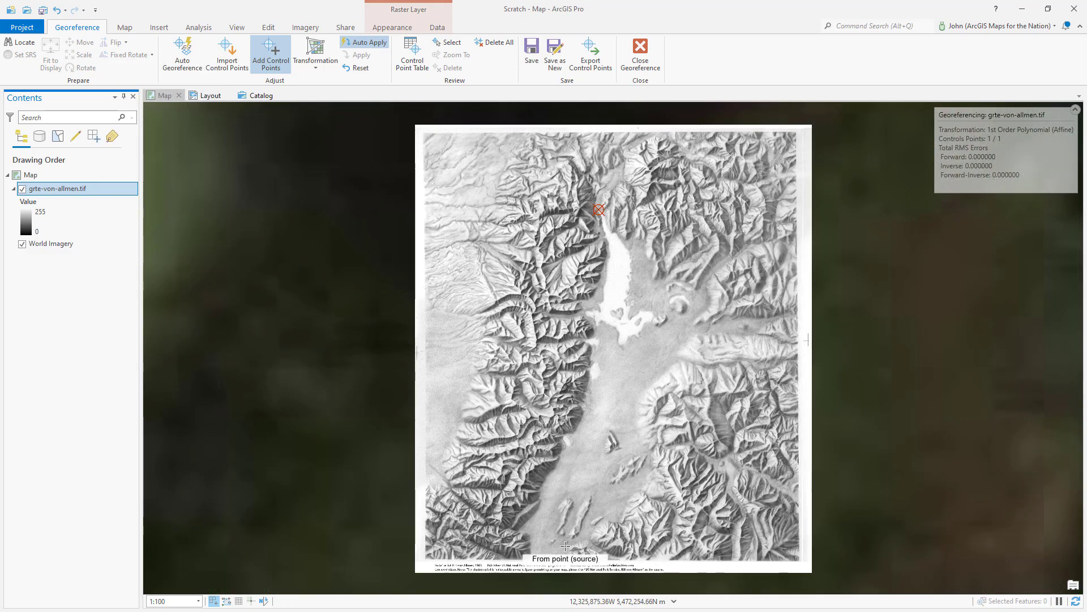
scroll(566, 546, "up", 7)
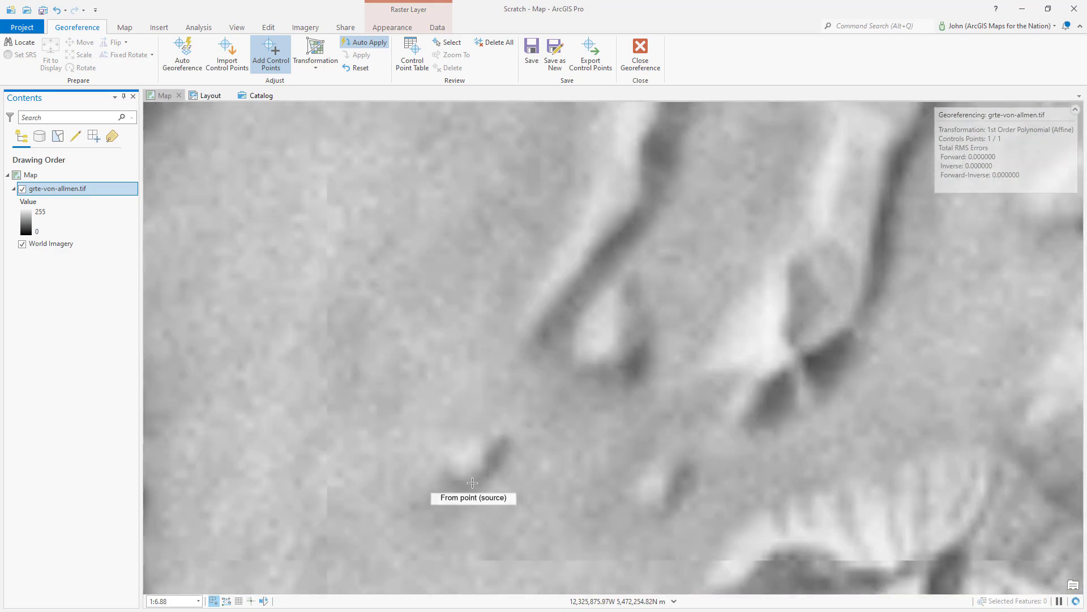
scroll(464, 476, "down", 4)
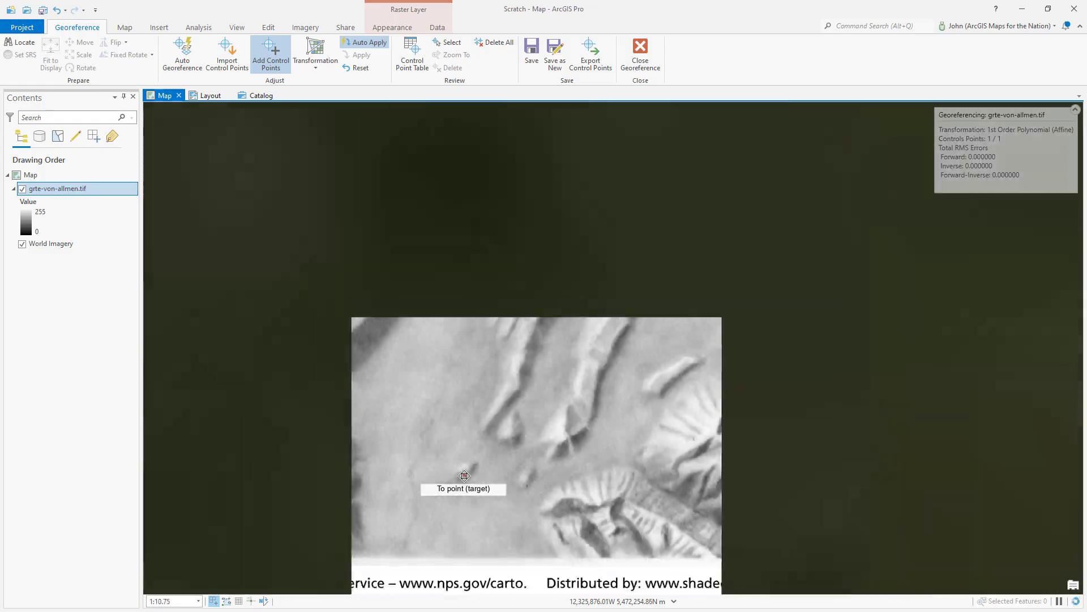
left_click(465, 445)
scroll(466, 445, "down", 20)
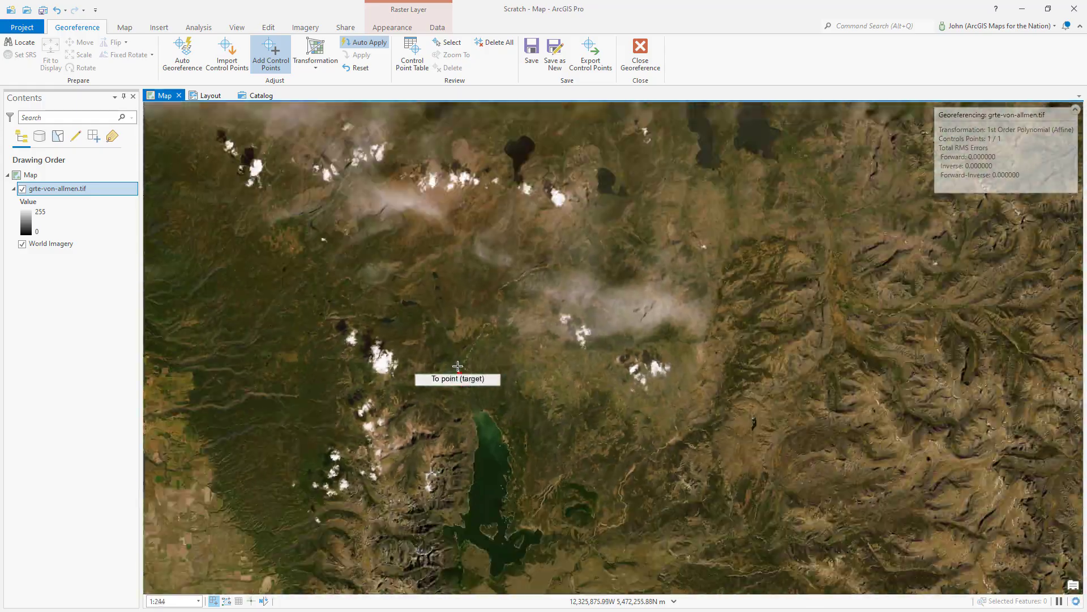
scroll(419, 552, "up", 6)
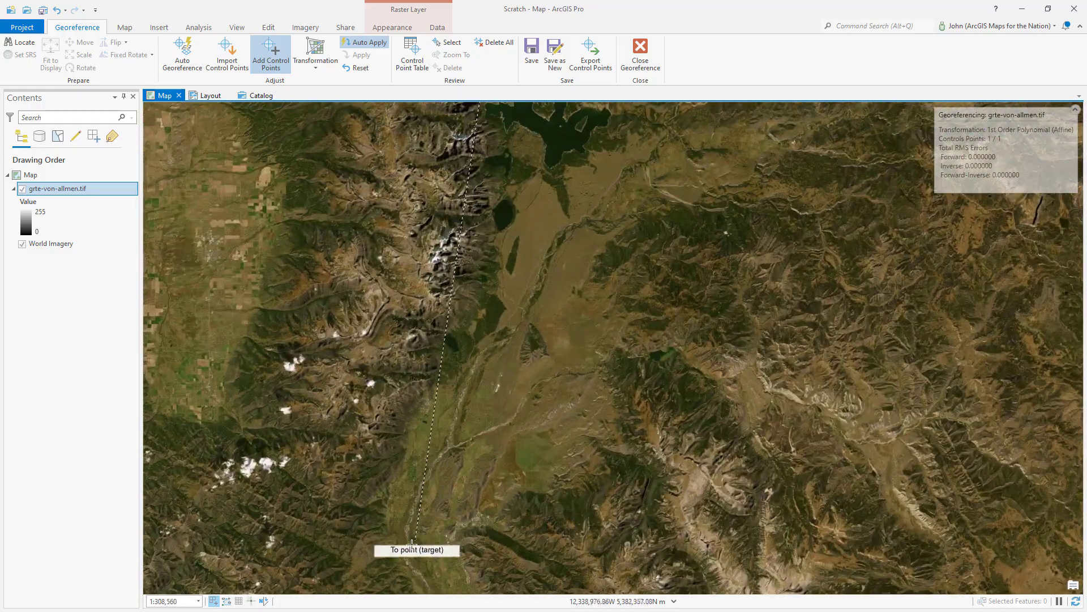
scroll(448, 509, "up", 10)
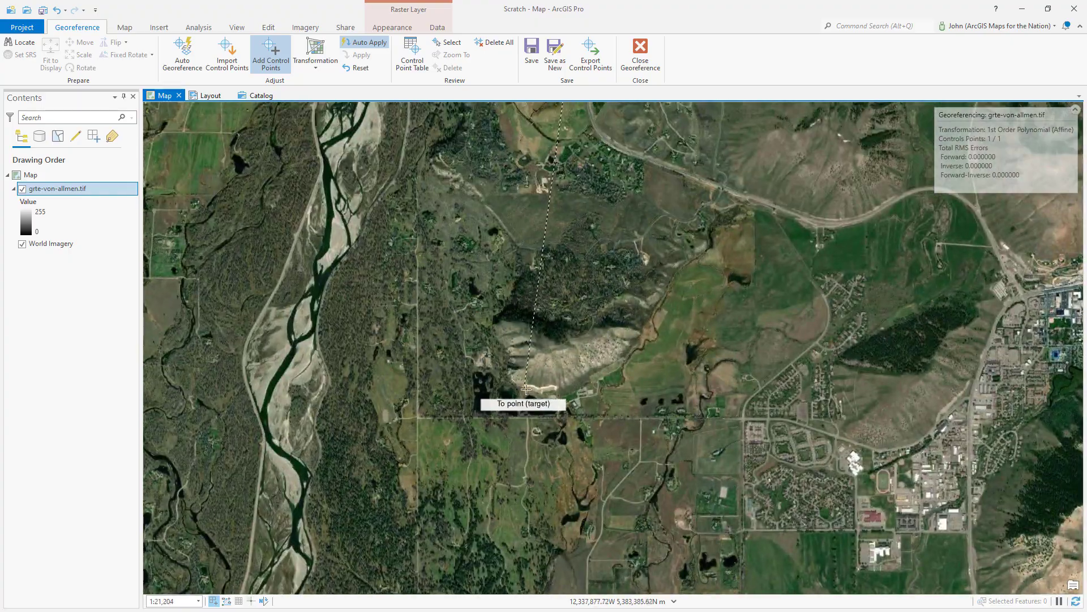
left_click(529, 388)
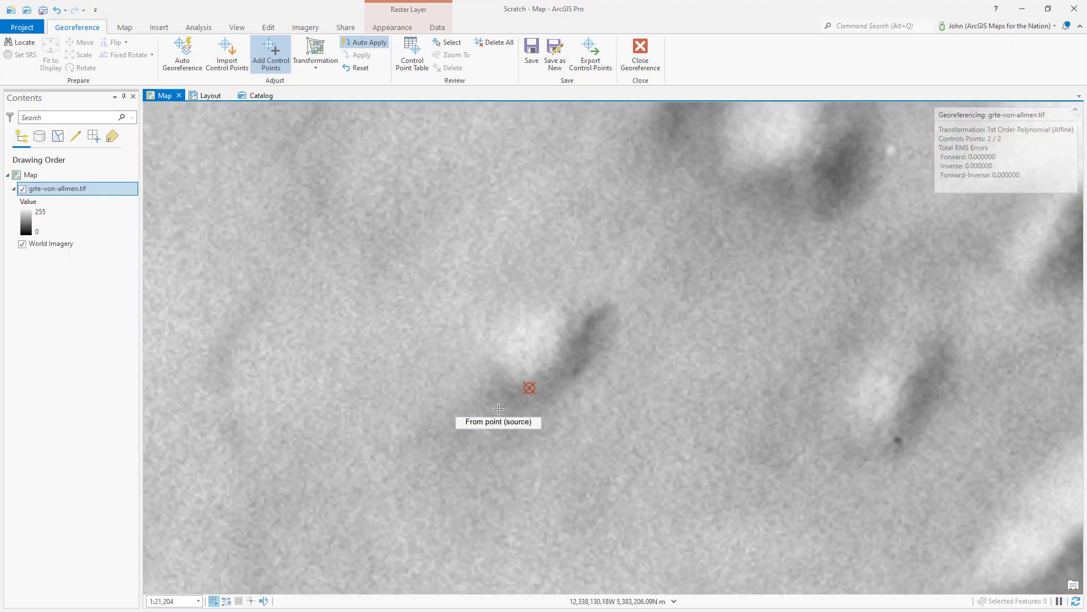
scroll(498, 409, "down", 10)
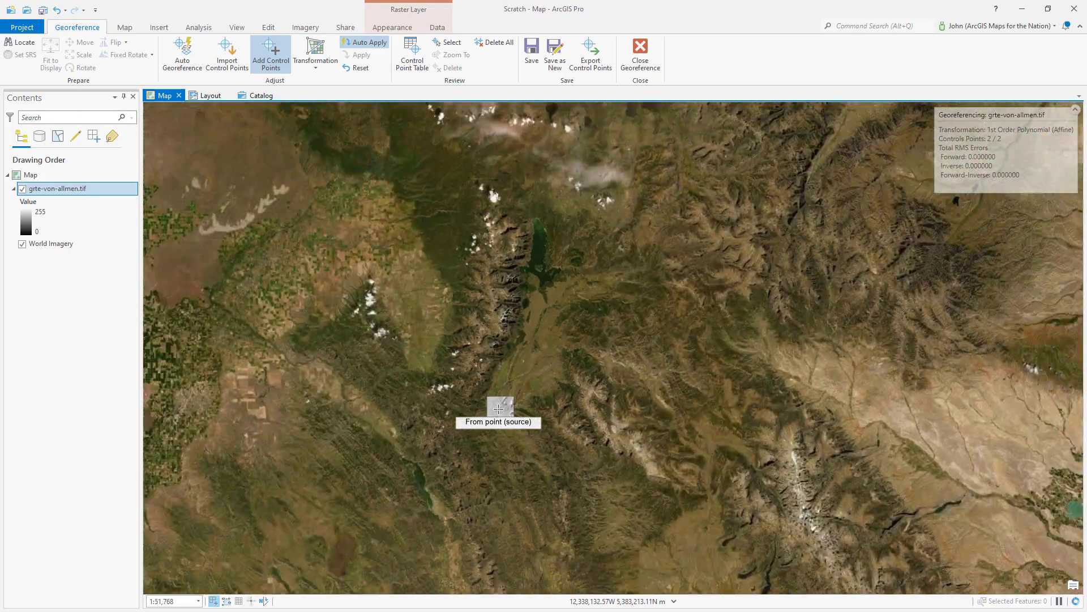
scroll(522, 308, "up", 3)
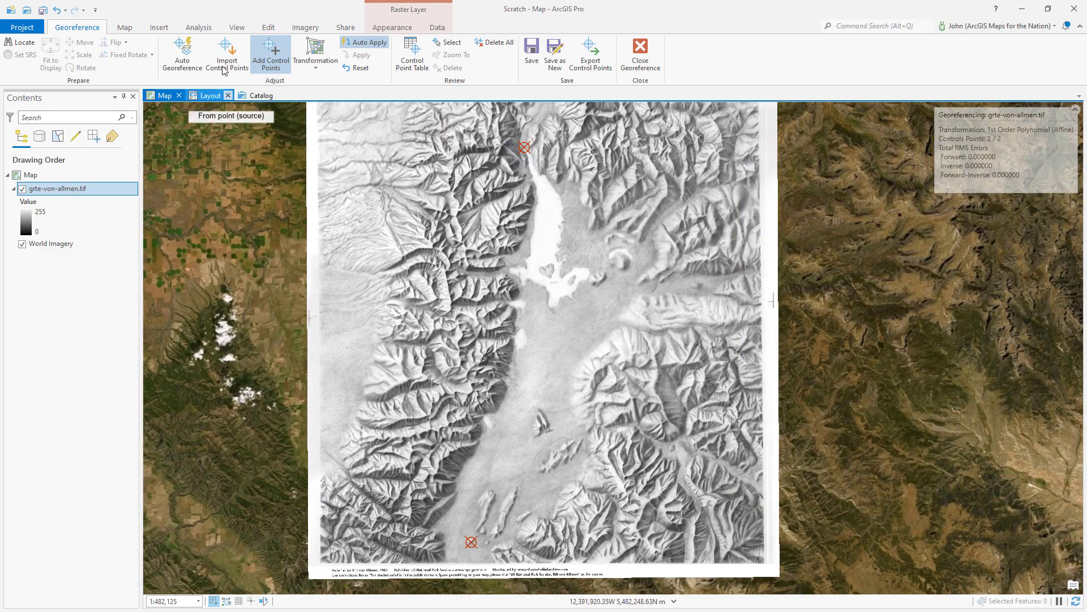
left_click(392, 28)
left_click(234, 43)
left_click_drag(190, 57, 212, 56)
left_click(73, 329)
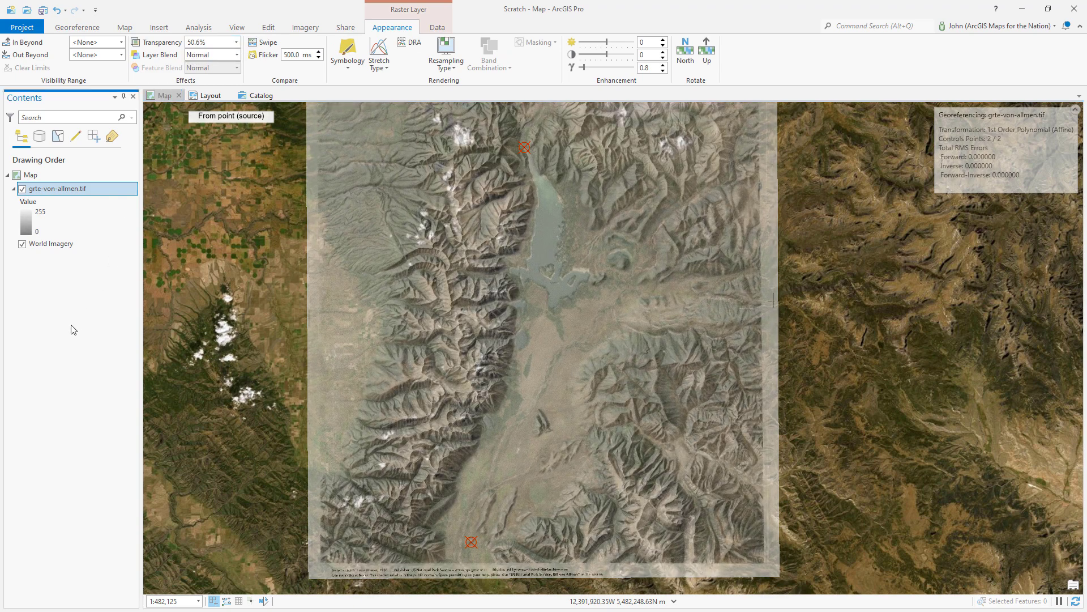
scroll(512, 272, "up", 5)
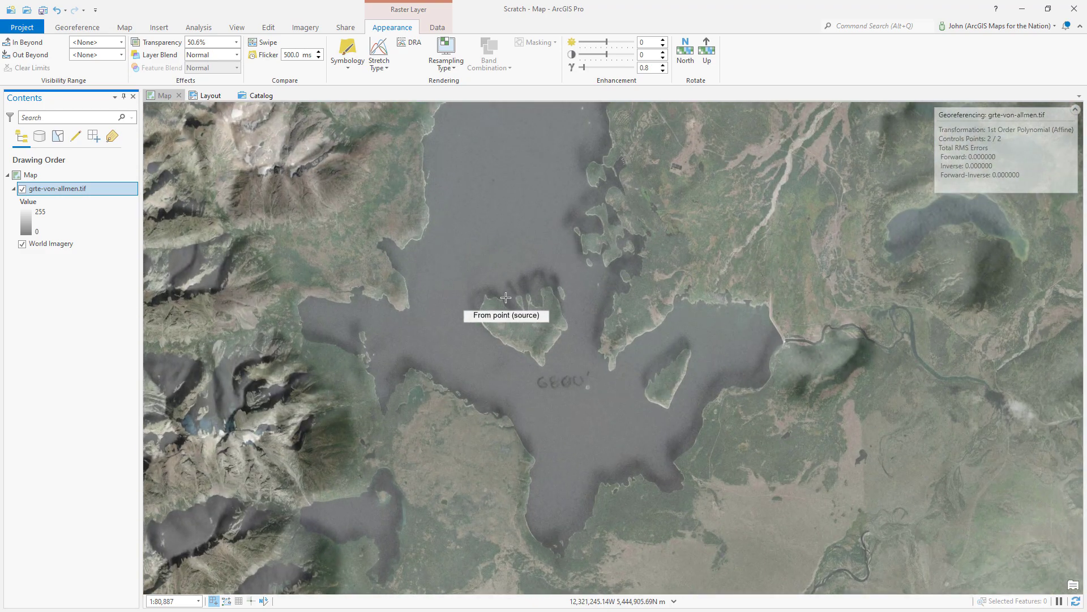
Add control points on the two lake islands and the relief's top-left corner
left_click(517, 286)
left_click(516, 295)
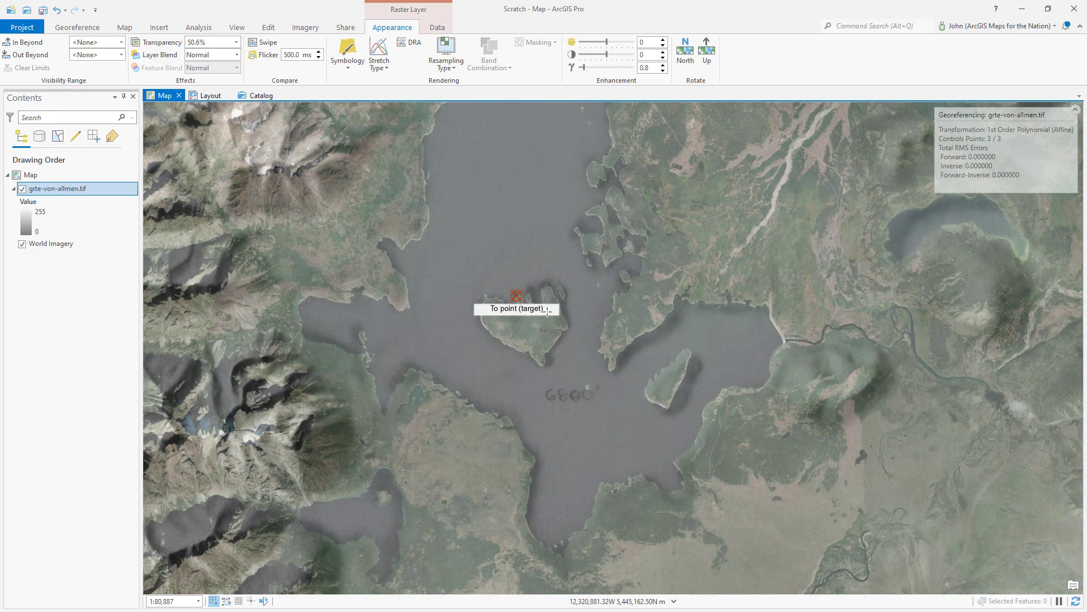
left_click(680, 397)
left_click(613, 376)
scroll(588, 335, "down", 3)
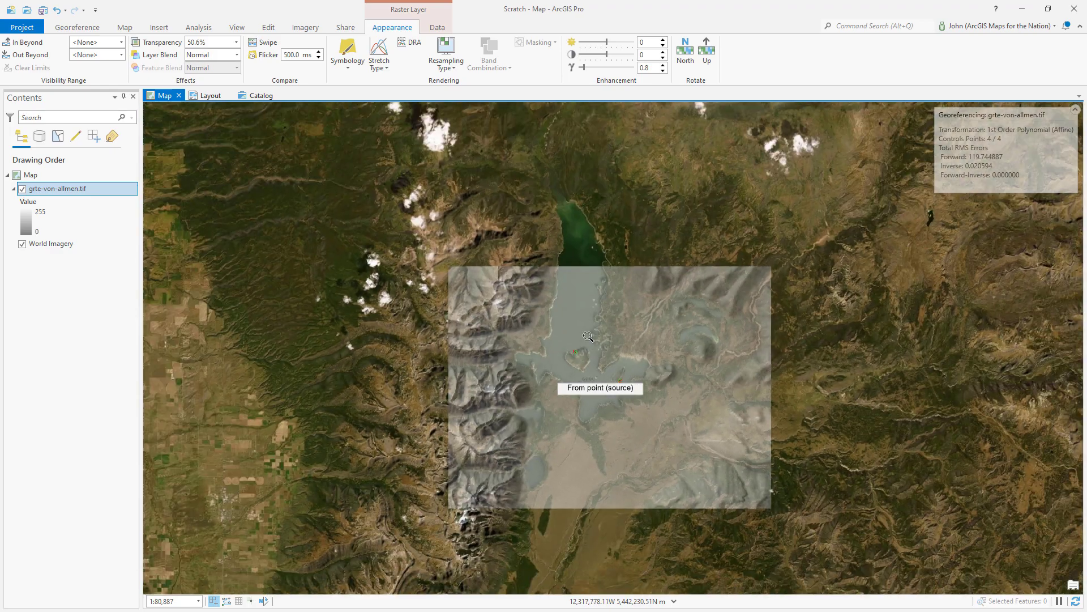
scroll(588, 336, "down", 3)
scroll(588, 336, "up", 2)
scroll(494, 280, "up", 1)
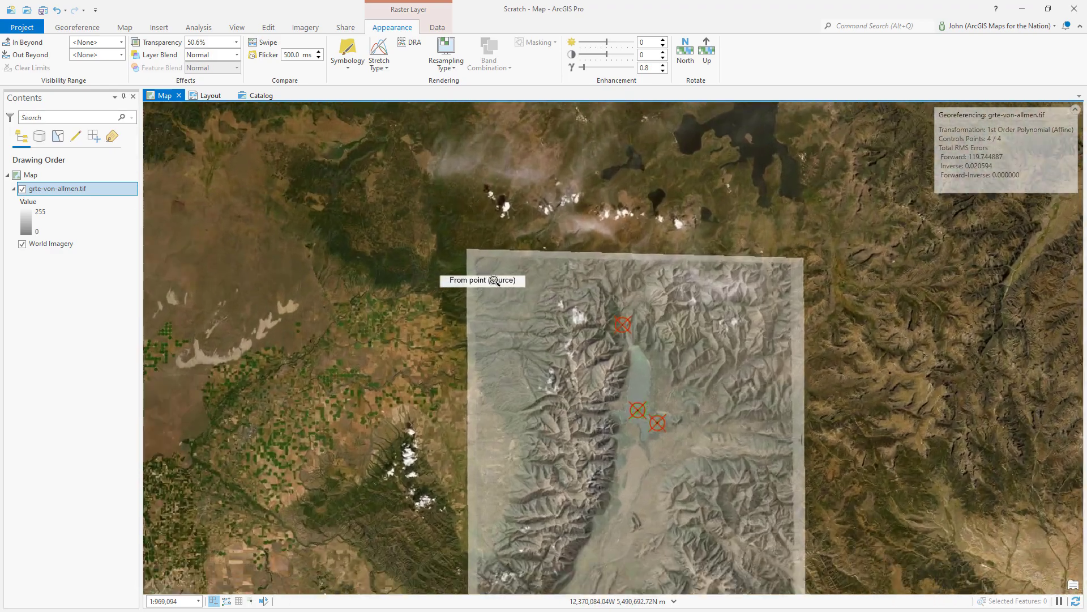
scroll(495, 280, "up", 4)
left_click(428, 191)
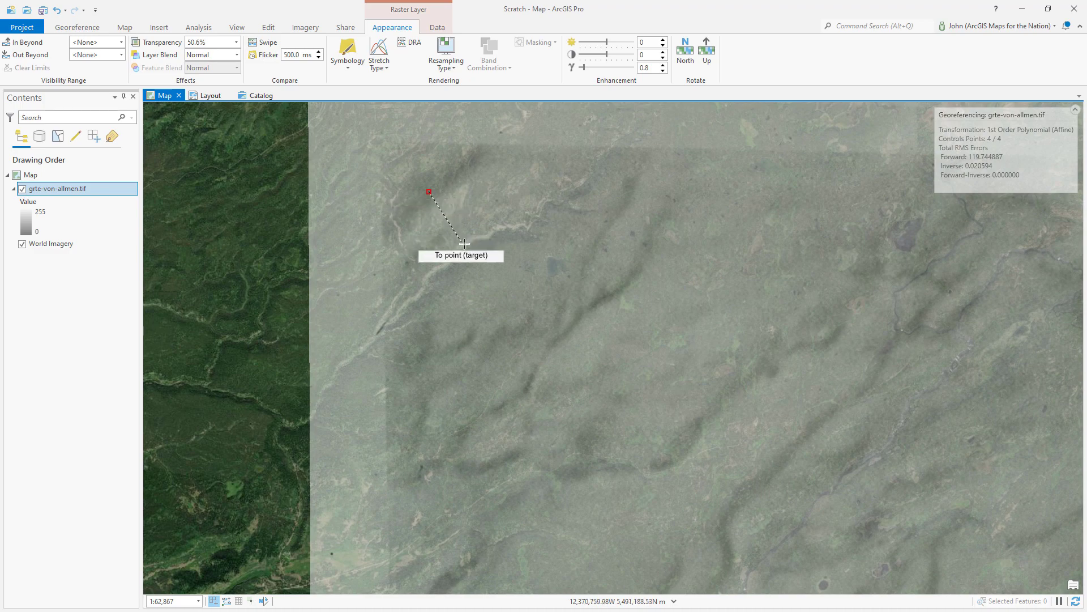
scroll(464, 244, "down", 4)
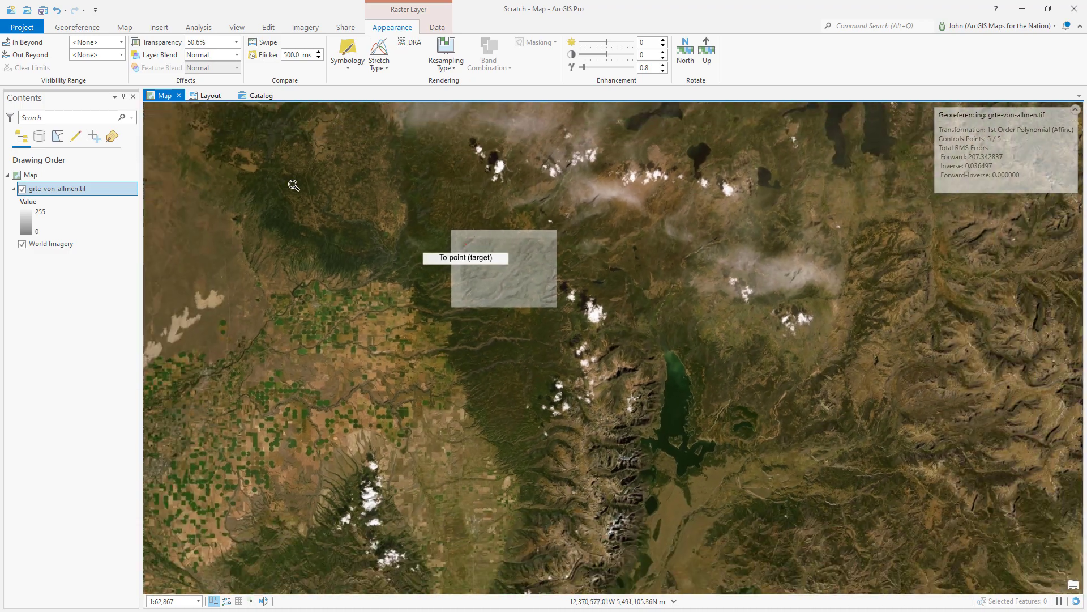
left_click(464, 243)
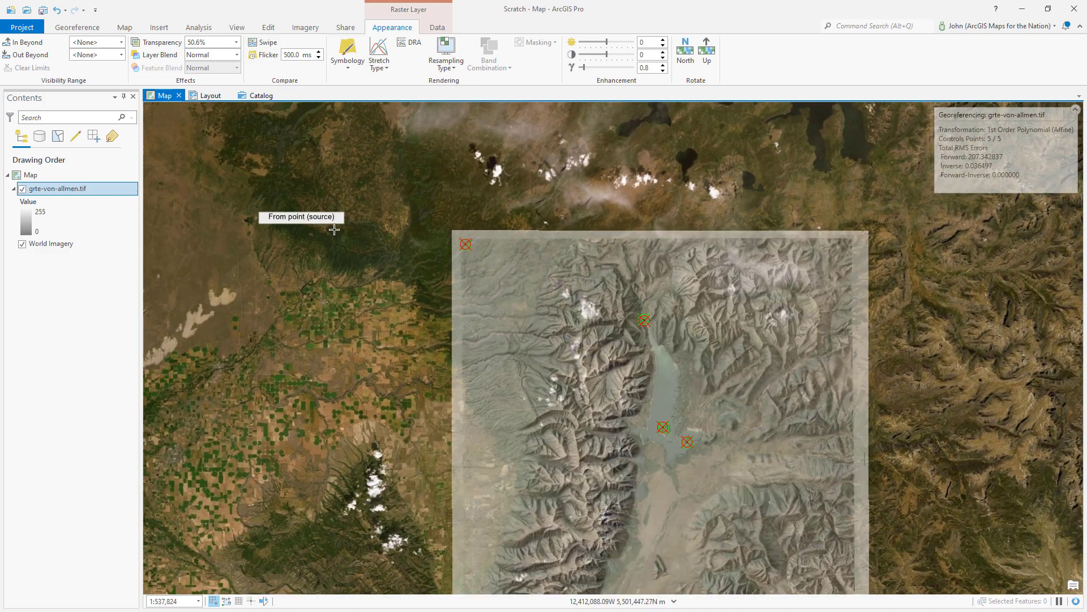
Pan and zoom across the raster to check the five-point fit against the imagery
key("Down")
key("Right")
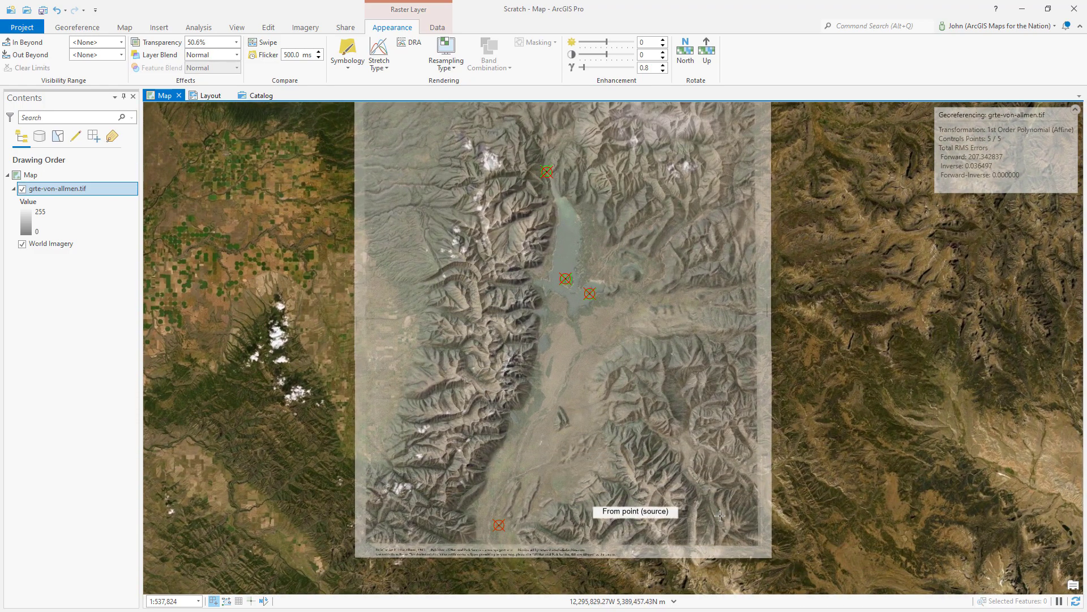
scroll(720, 515, "up", 3)
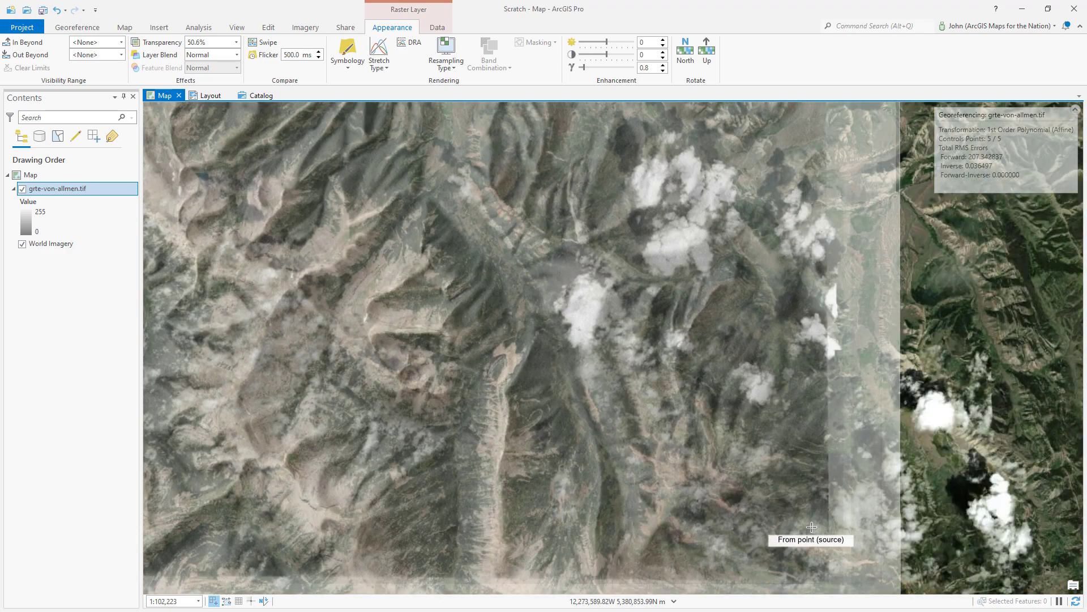
scroll(812, 527, "down", 5)
scroll(768, 478, "up", 2)
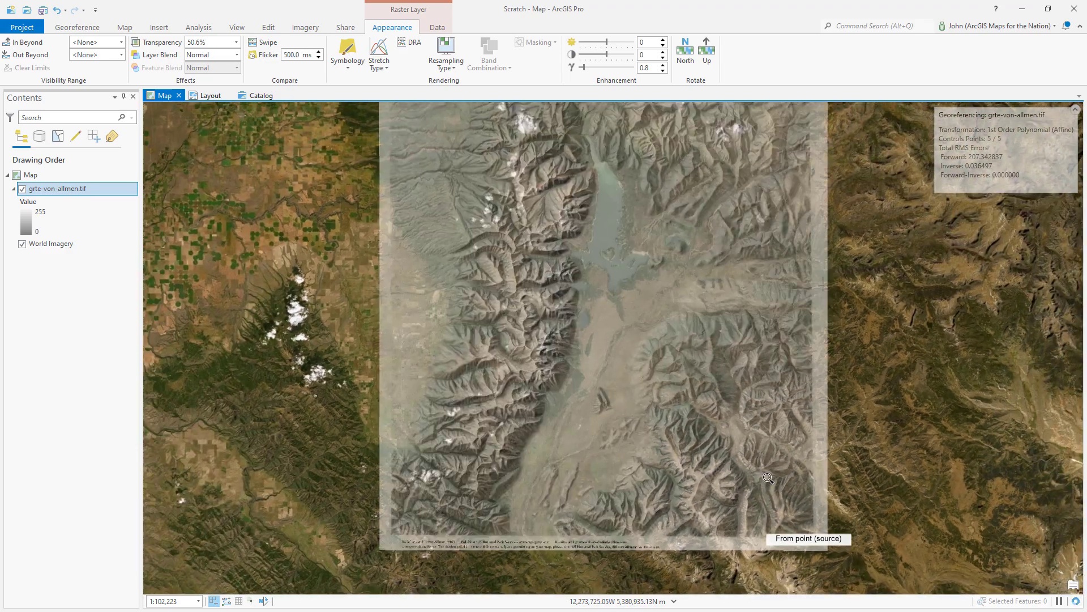
scroll(768, 477, "down", 3)
left_click_drag(651, 348, 588, 349)
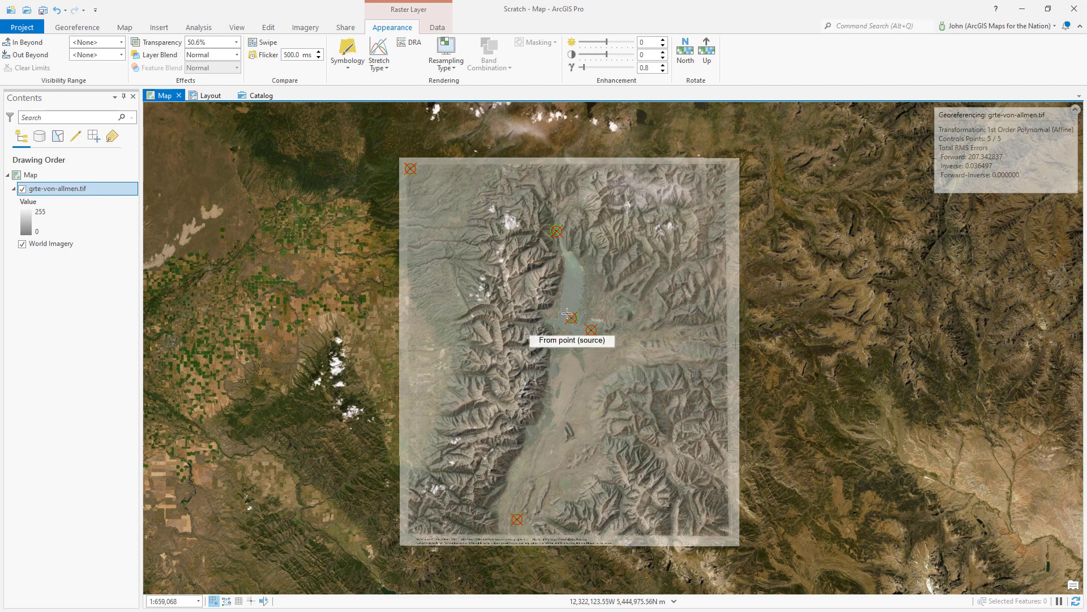
Close the Georeference session from the Georeference tab
left_click(80, 29)
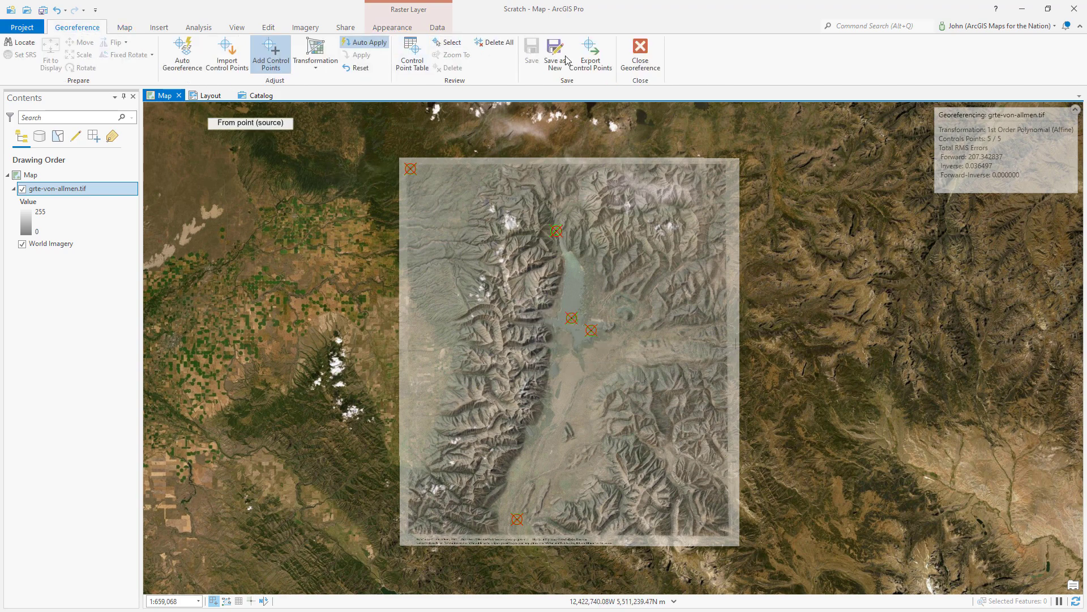
left_click(640, 57)
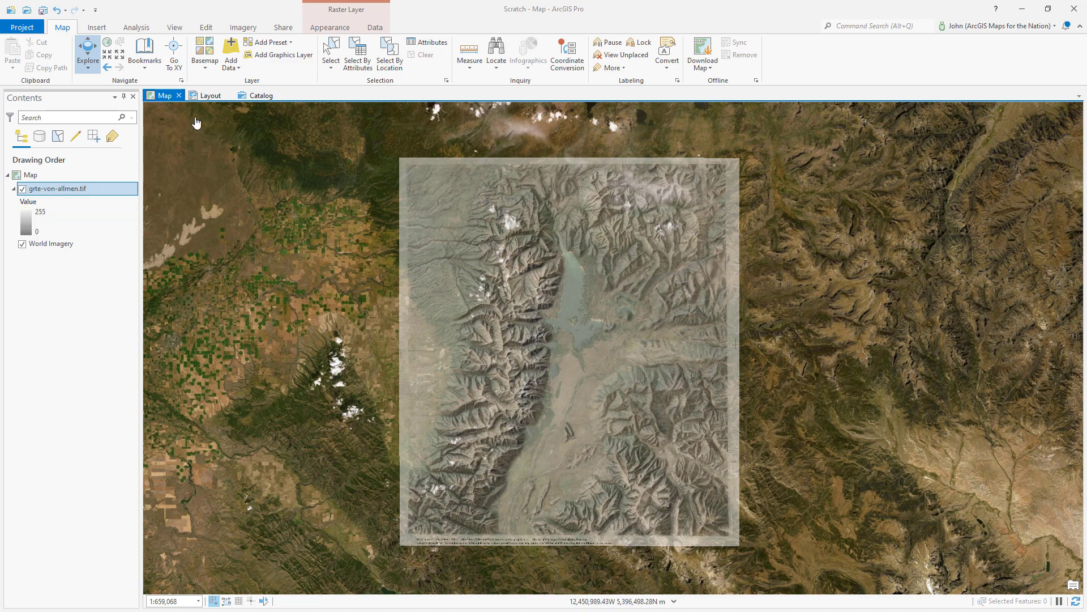
Reset the relief layer's transparency to 0% and bring up the Layer Blend mode list
left_click(327, 31)
left_click(236, 42)
left_click_drag(214, 55, 173, 64)
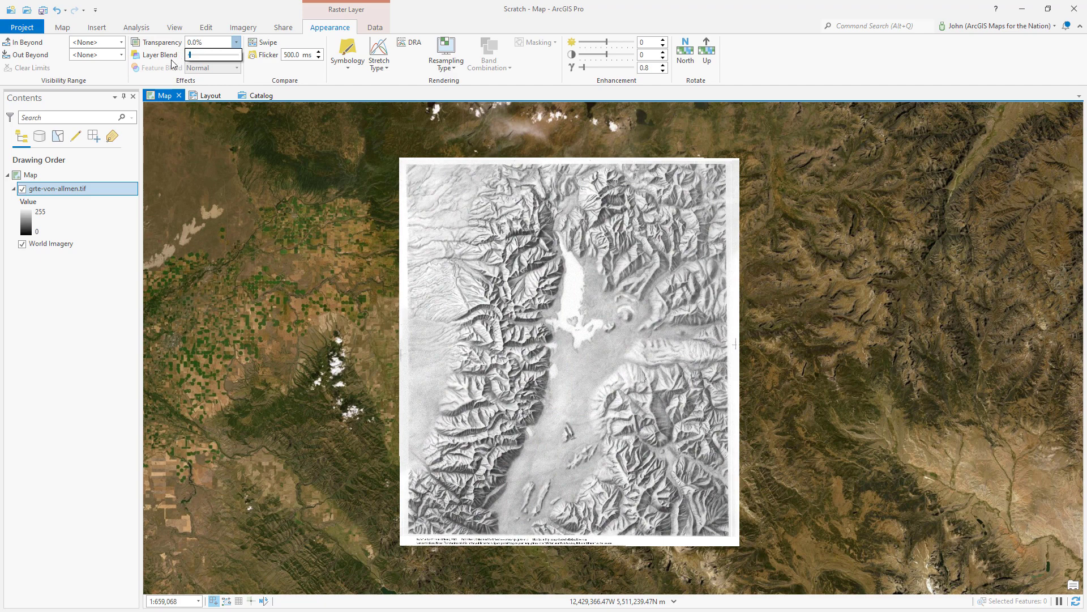
left_click(64, 338)
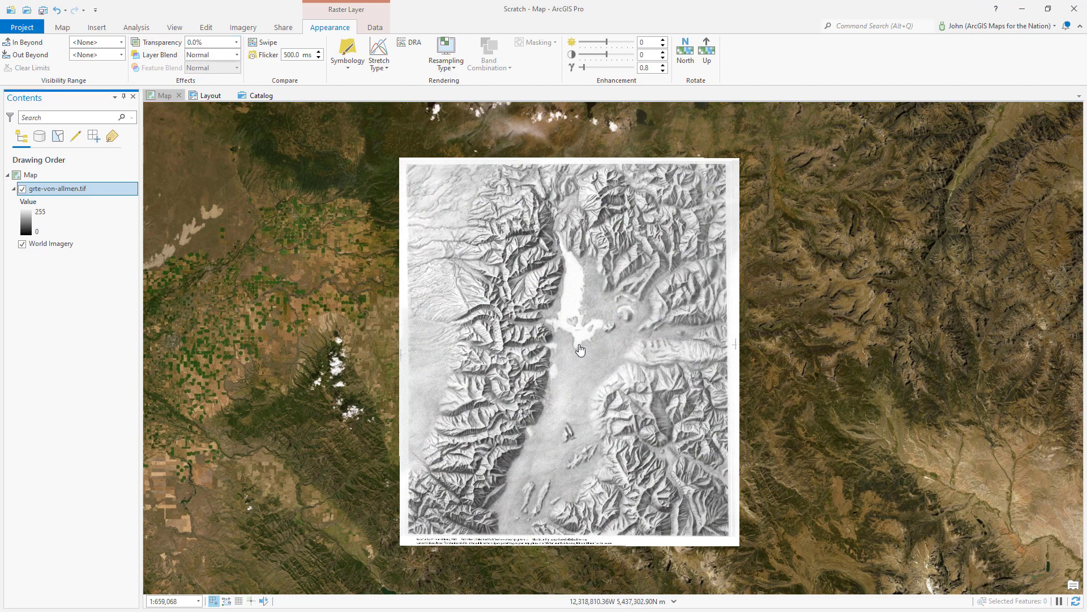
scroll(580, 349, "up", 3)
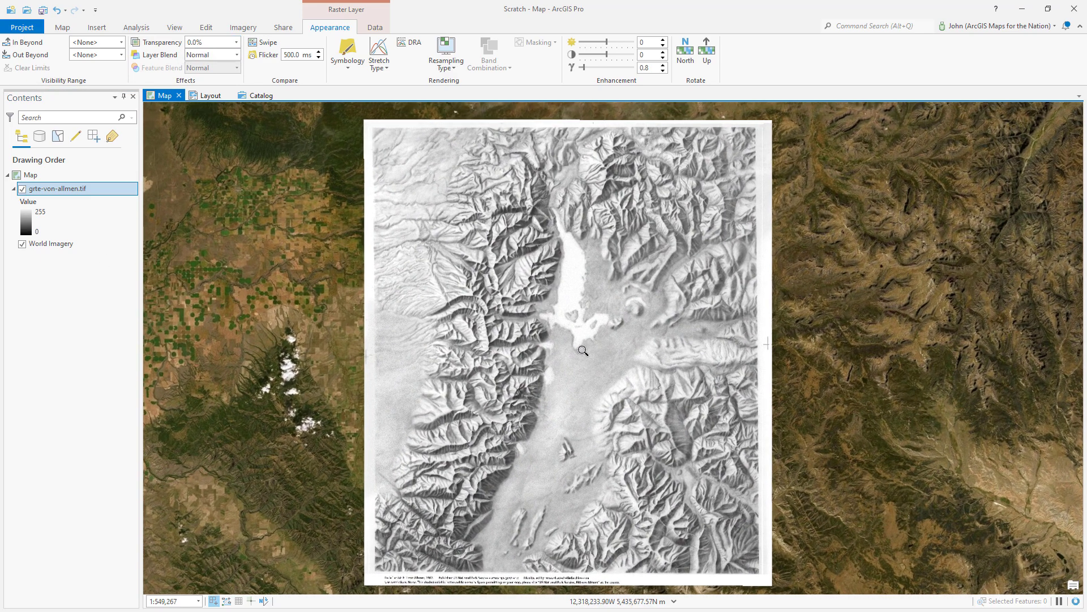
left_click(238, 54)
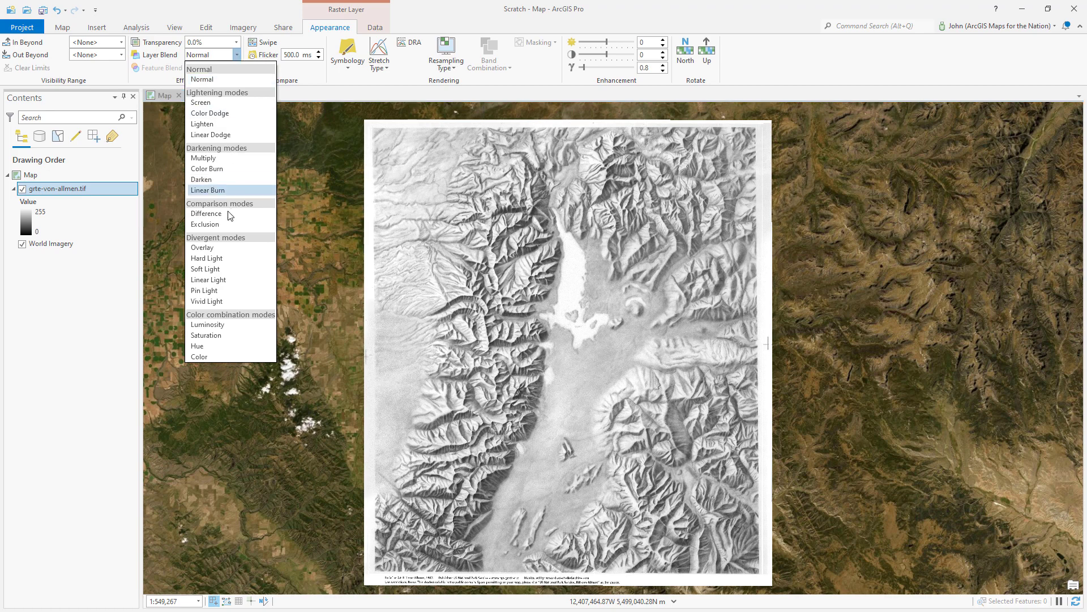
Blend the relief in Luminosity, centre the Teton relief, and collapse the ribbon
left_click(215, 326)
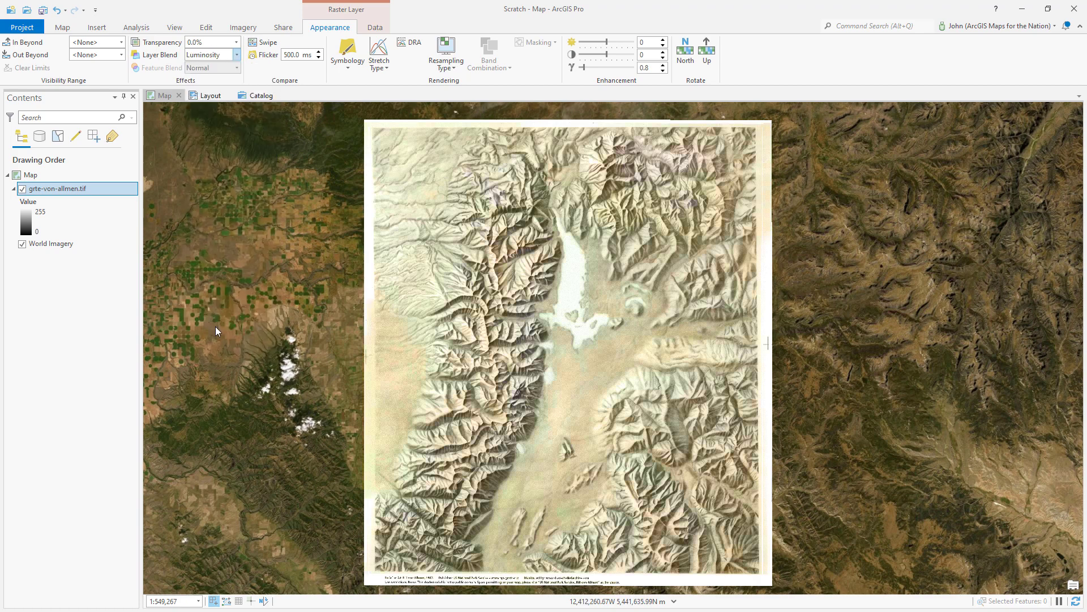
left_click(572, 368)
scroll(572, 368, "up", 3)
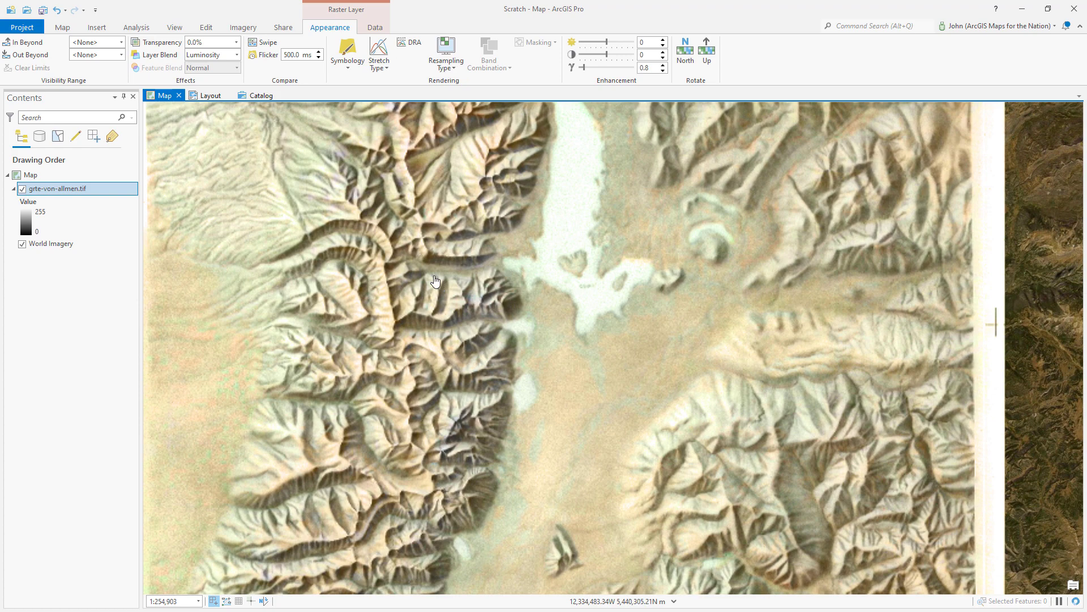
left_click_drag(418, 235, 442, 460)
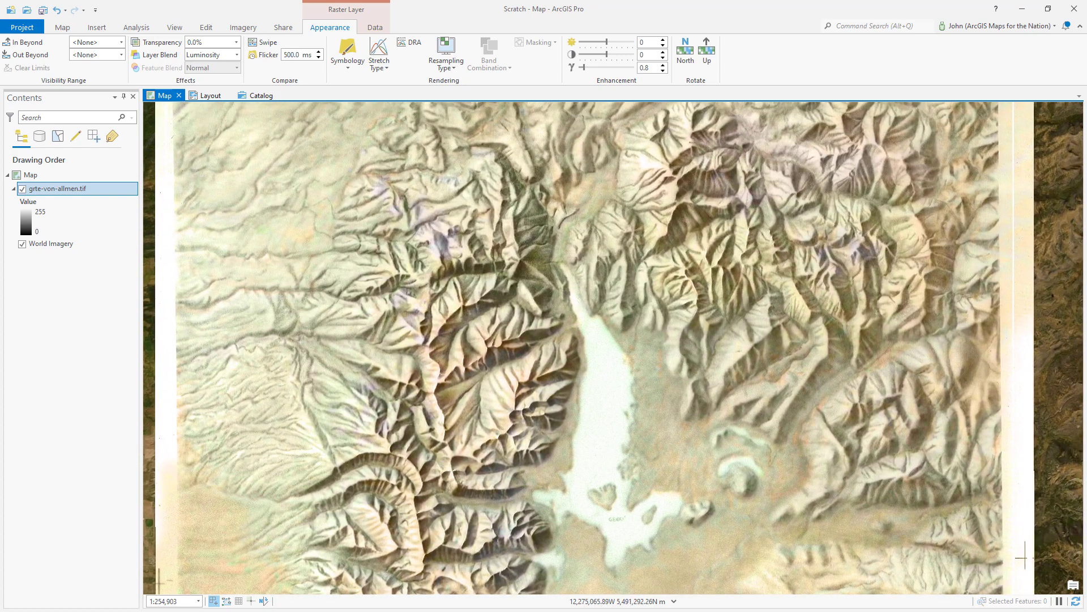
left_click(1080, 26)
left_click(80, 120)
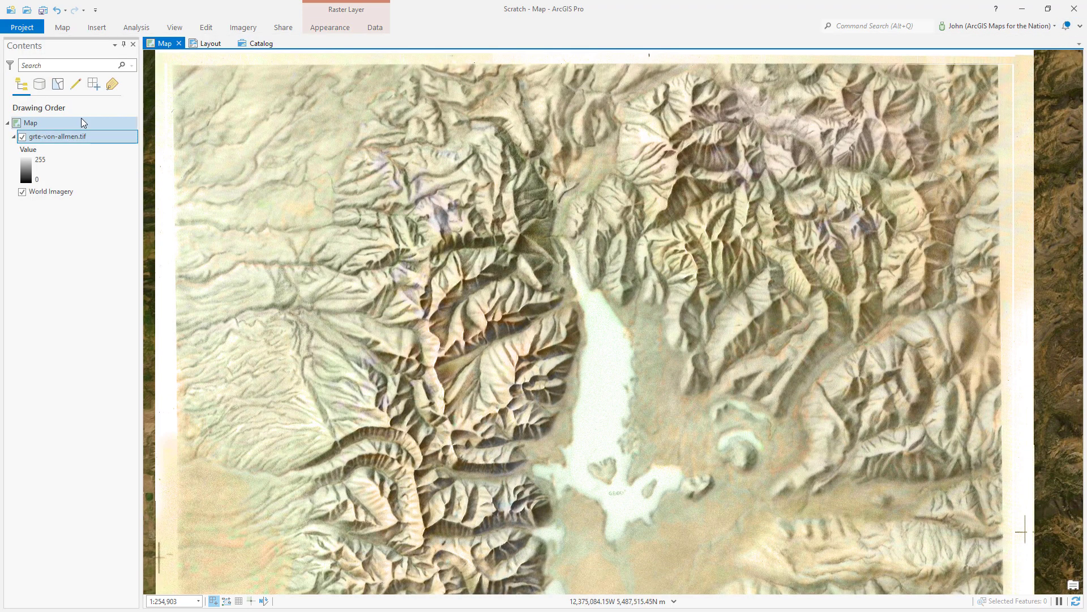
Add the Human Geography Detail and Label layers from a Living Atlas search for 'human geography'
right_click(80, 121)
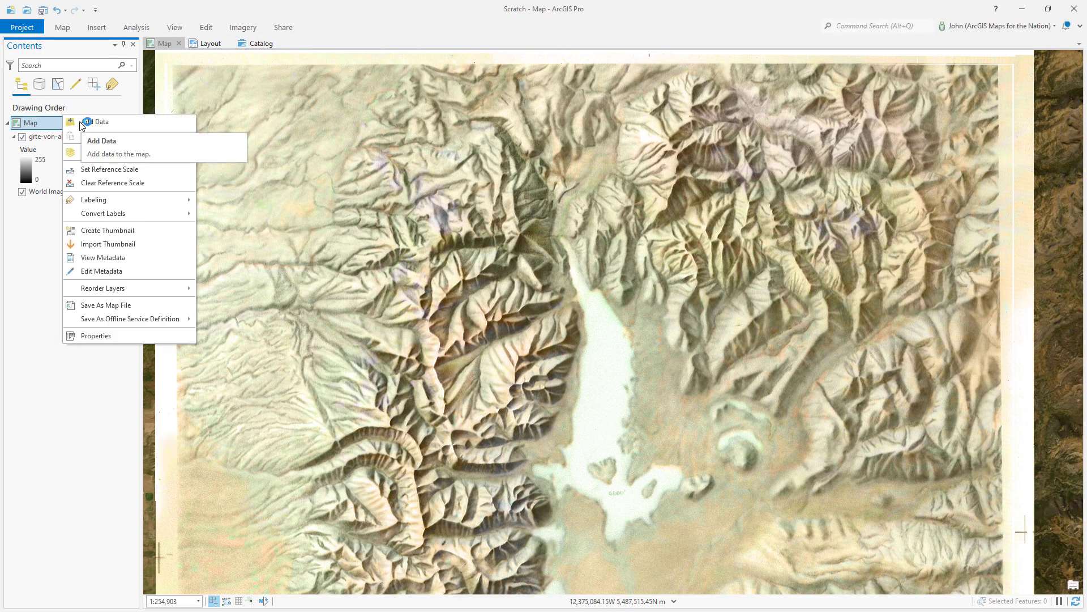
left_click(83, 123)
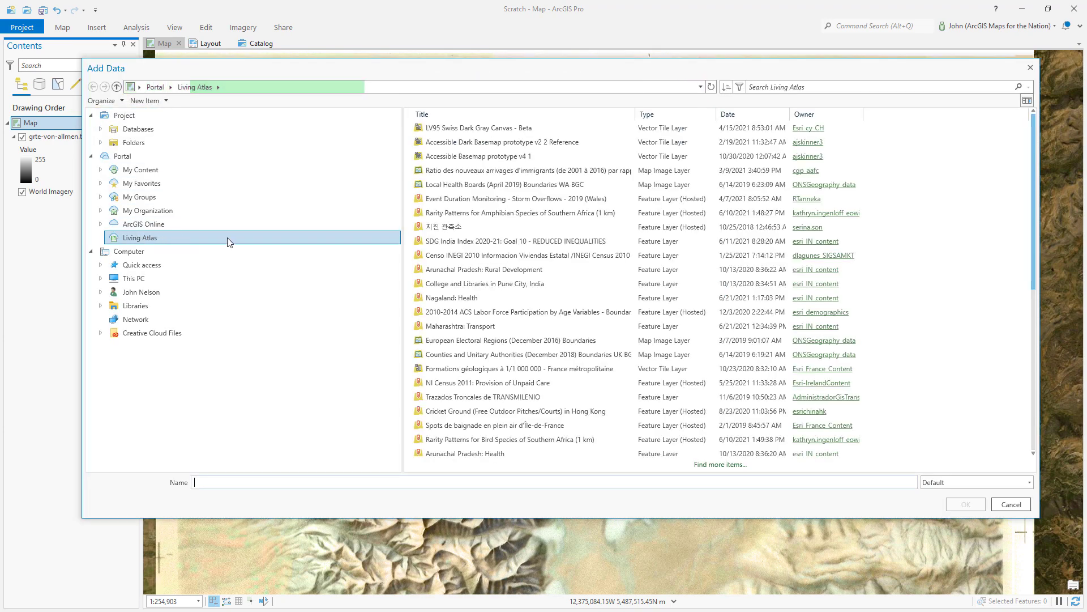
left_click(755, 86)
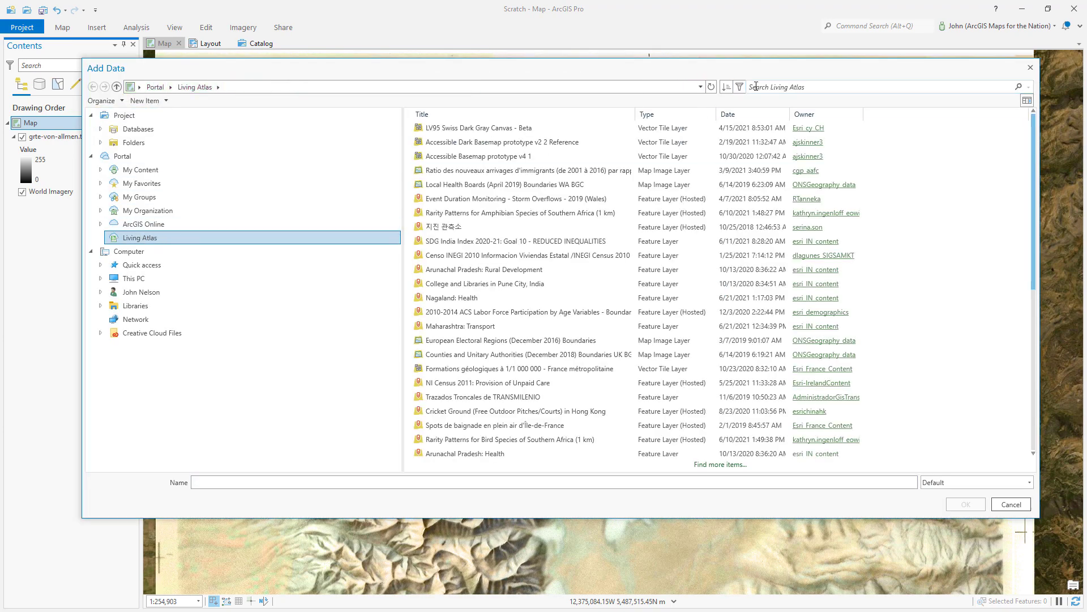
type("human geography")
key("Return")
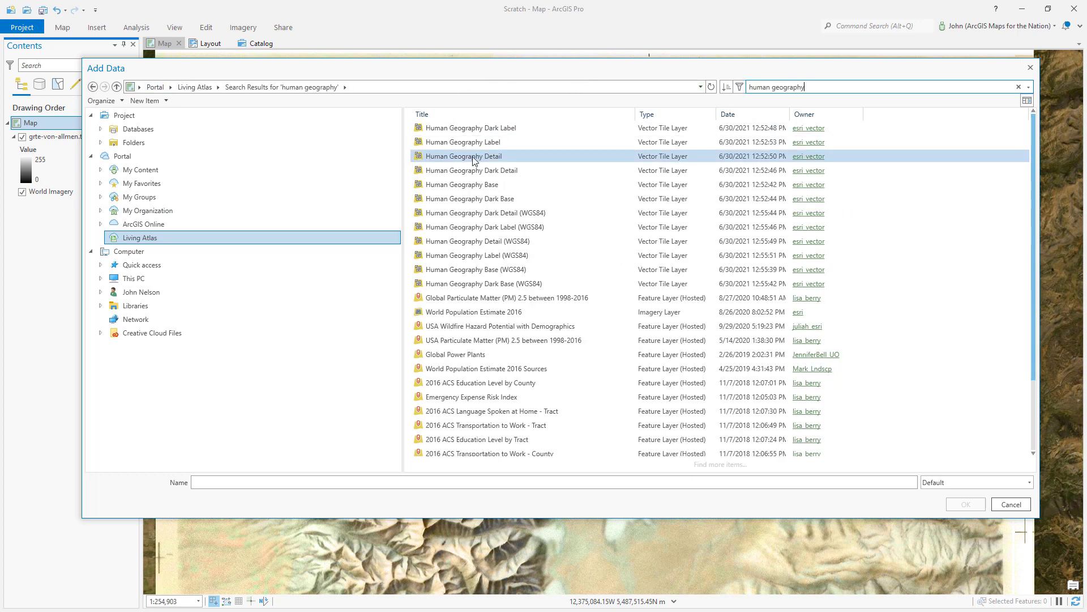
left_click(475, 158)
left_click(467, 144, "ctrl")
left_click(949, 503)
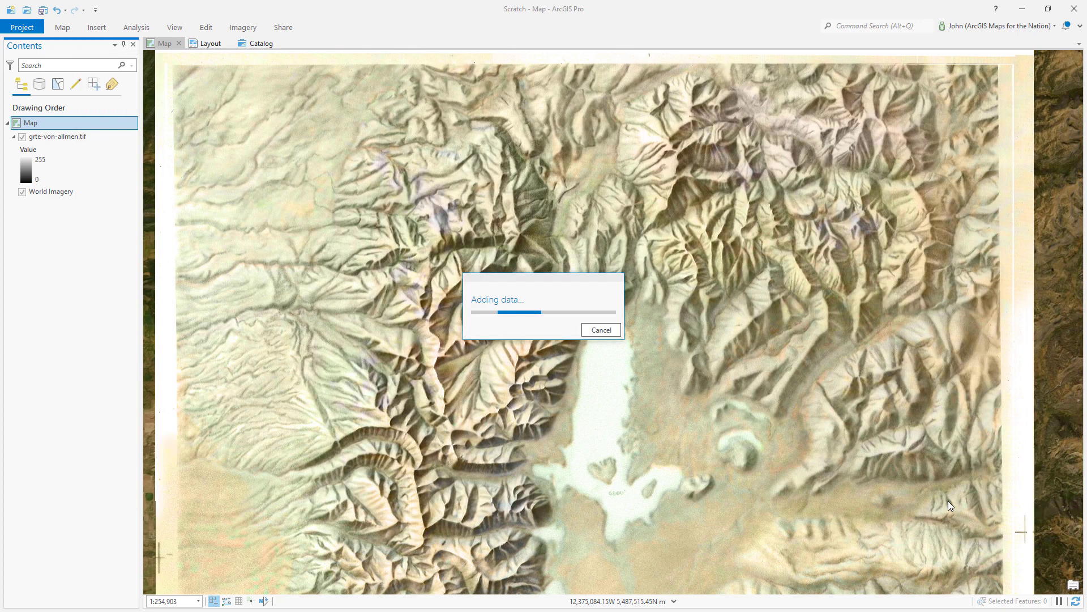
Move both Human Geography layers to the top of the Contents list
left_click(107, 191)
left_click(108, 203, "shift")
left_click_drag(107, 192, 105, 145)
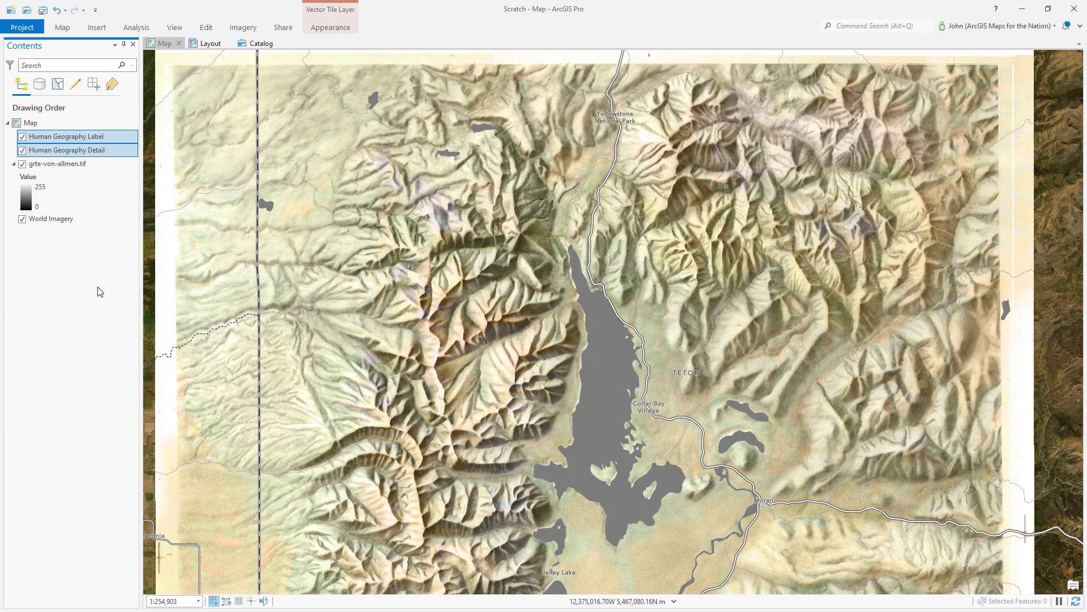
Pan over Jackson Lake and show Human Geography Detail's Vector Tile Layer Appearance settings
left_click_drag(587, 432, 581, 341)
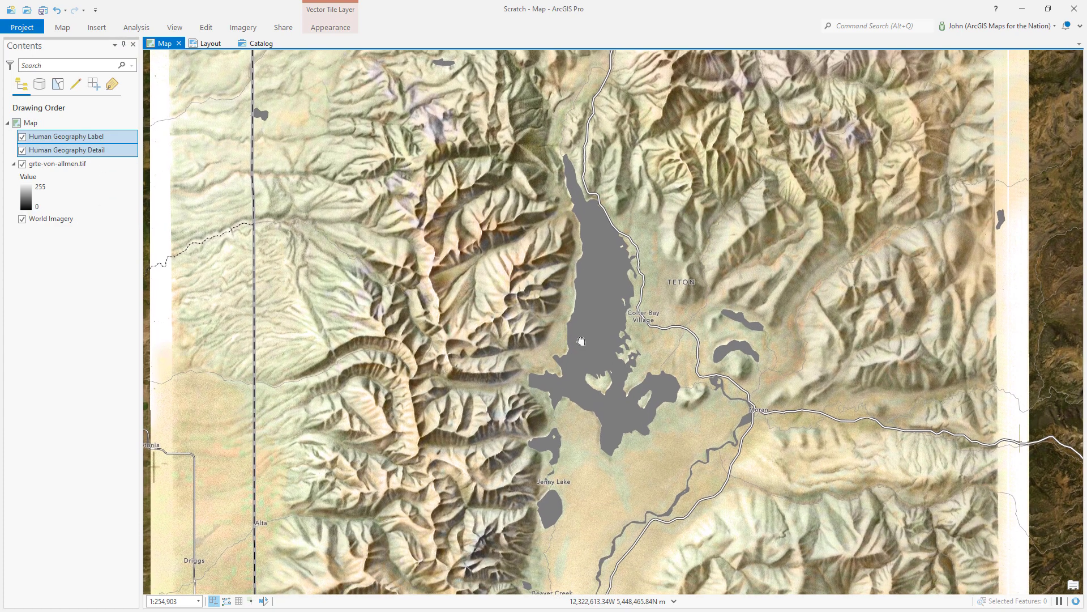
left_click(113, 149)
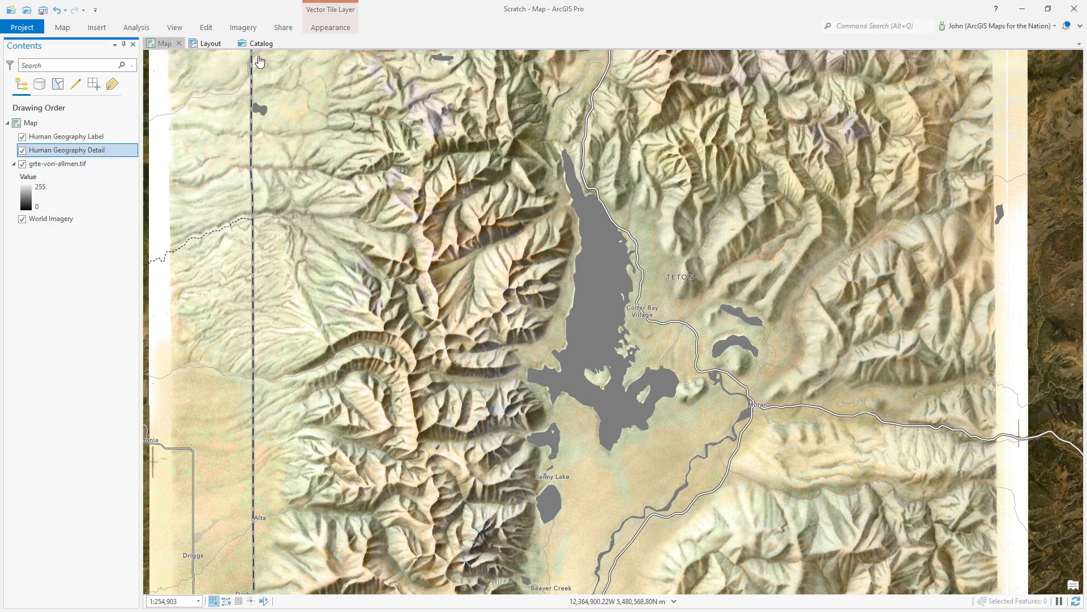
left_click(325, 28)
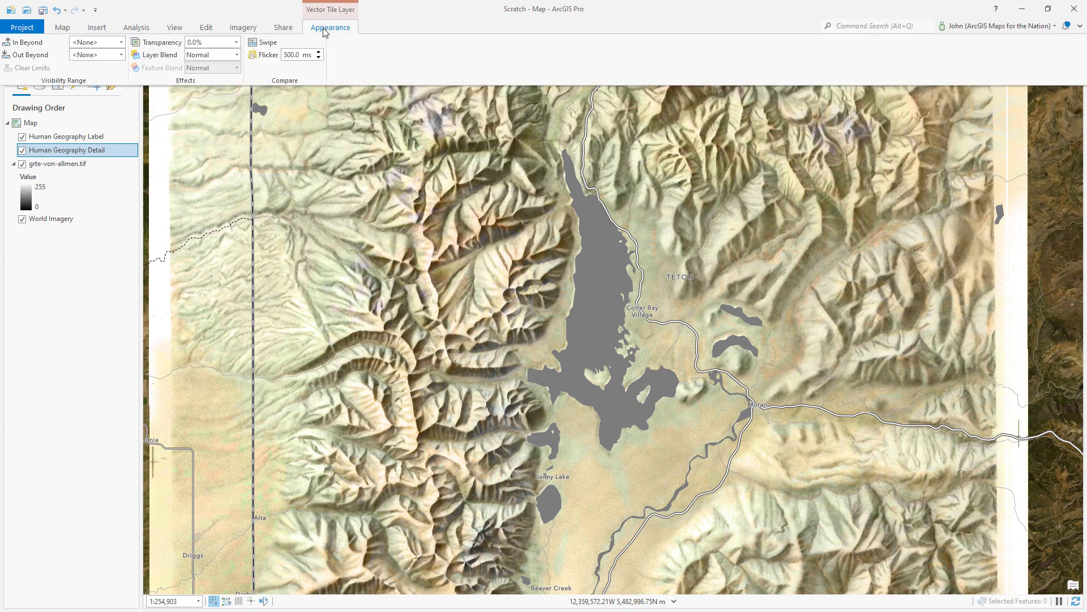
Set Human Geography Detail's layer blend to Color Burn and pan to the relief's top edge
left_click(236, 55)
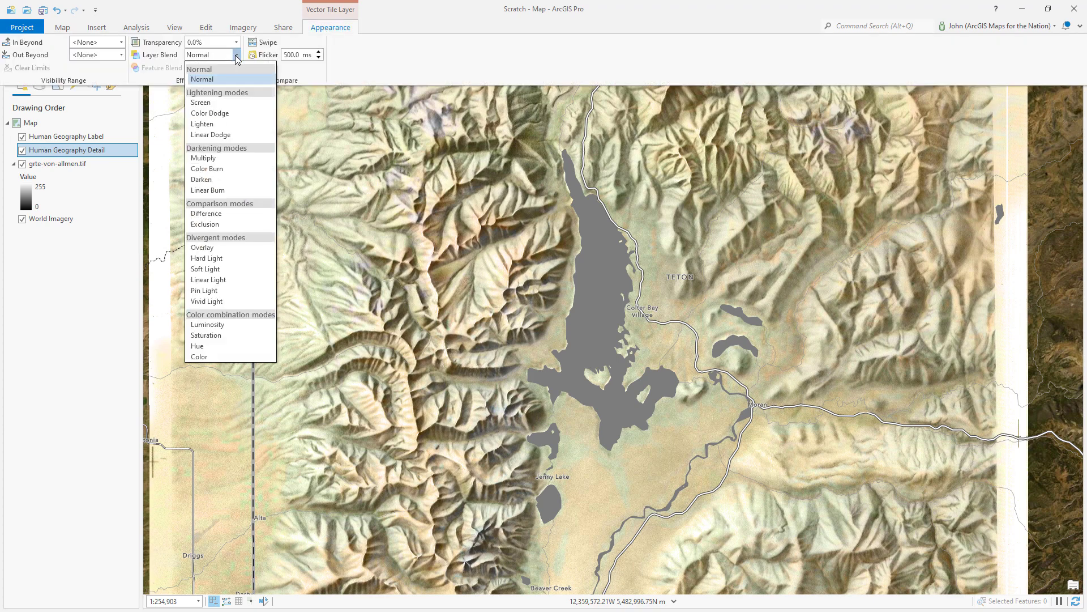
left_click(215, 169)
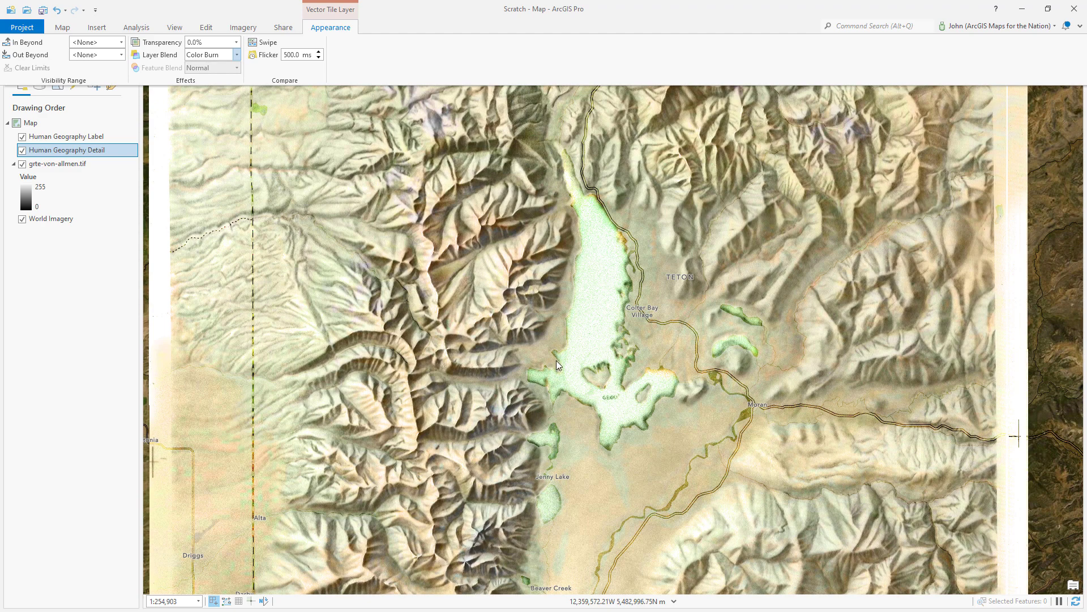
left_click(658, 200)
left_click_drag(551, 105, 566, 263)
scroll(530, 259, "up", 3)
left_click_drag(530, 373, 511, 246)
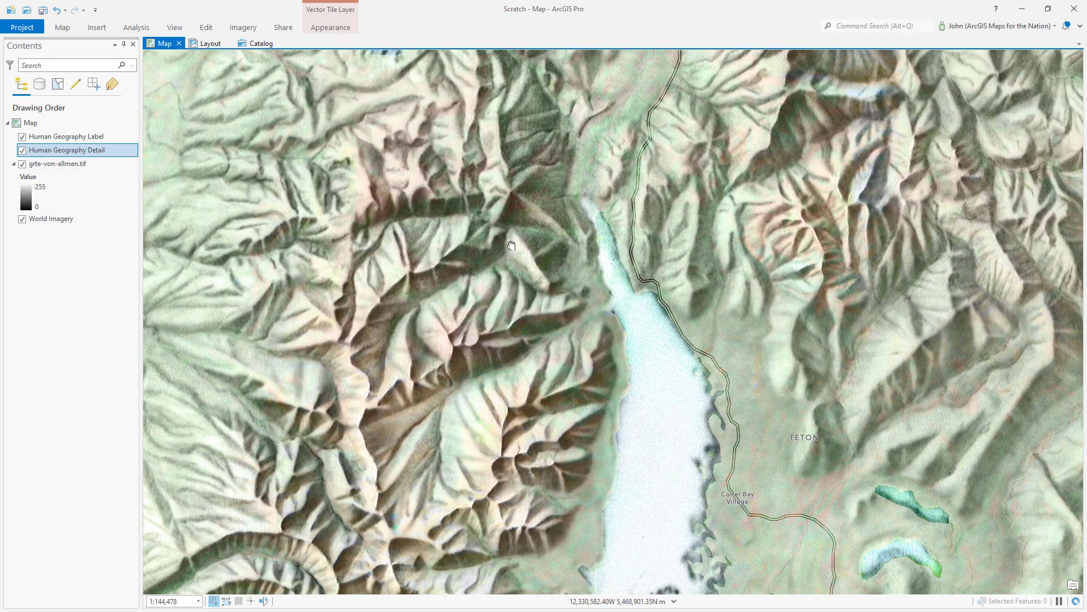
scroll(512, 246, "down", 5)
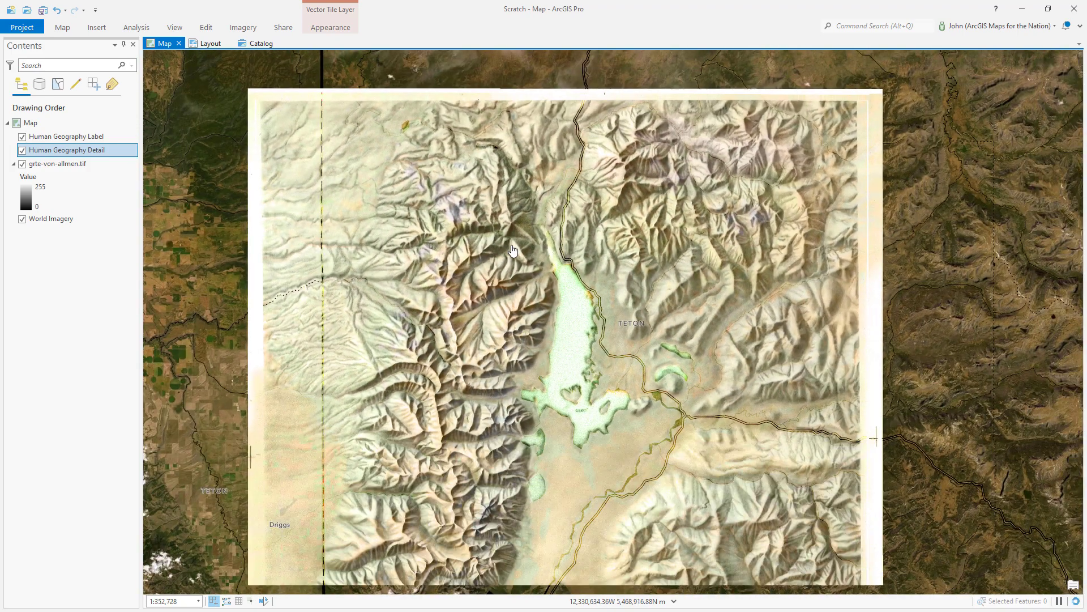
scroll(512, 341, "up", 7)
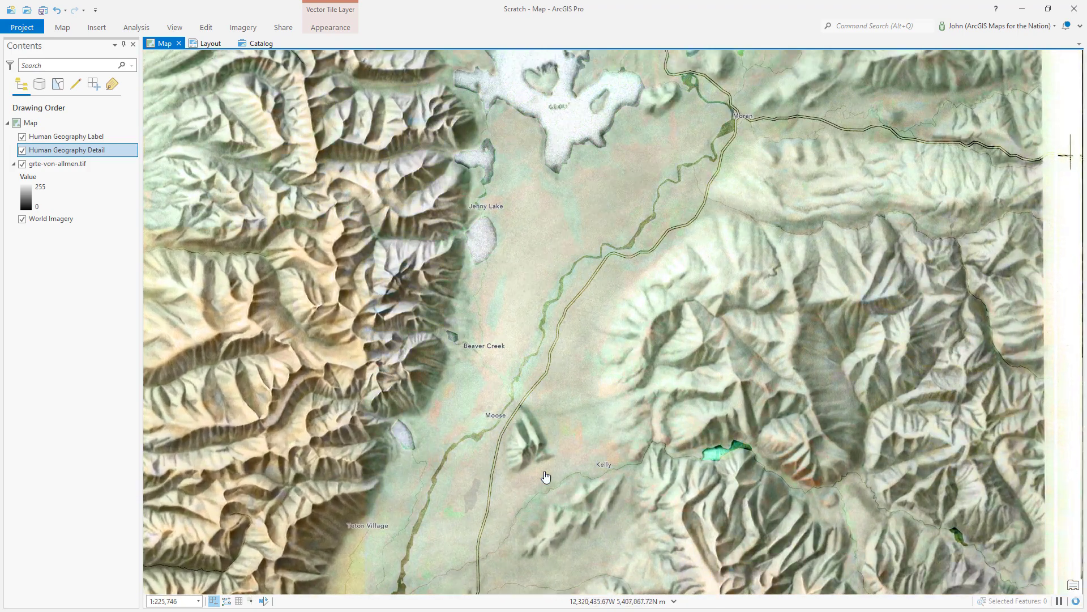
scroll(523, 464, "down", 3)
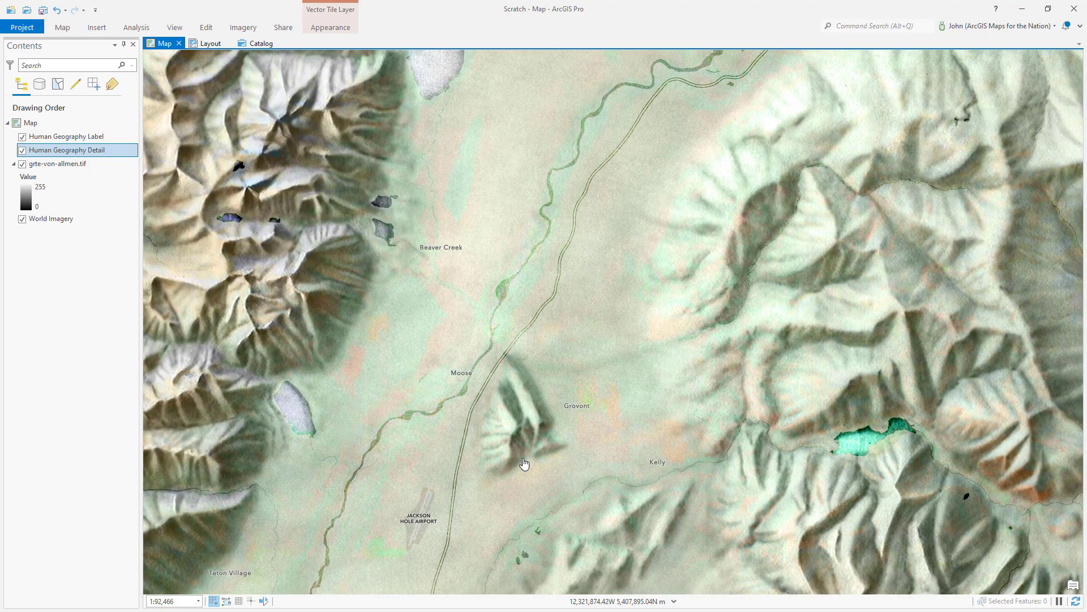